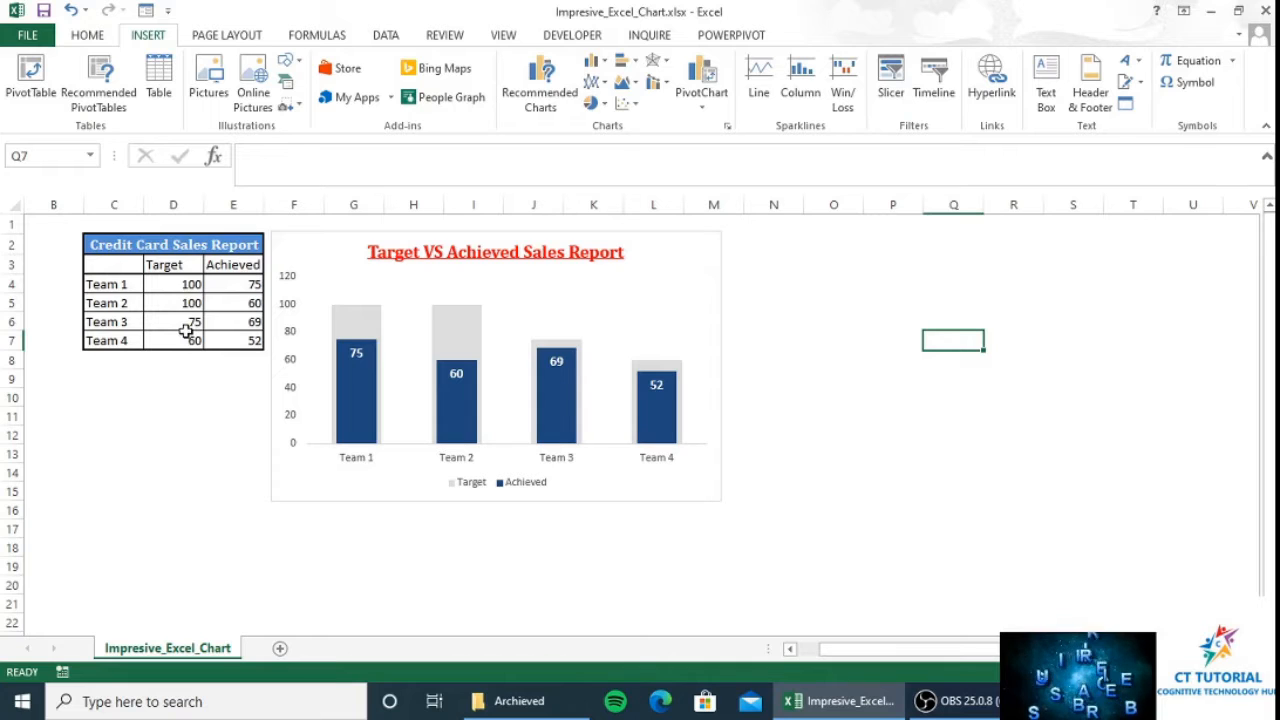
pyautogui.click(189, 337)
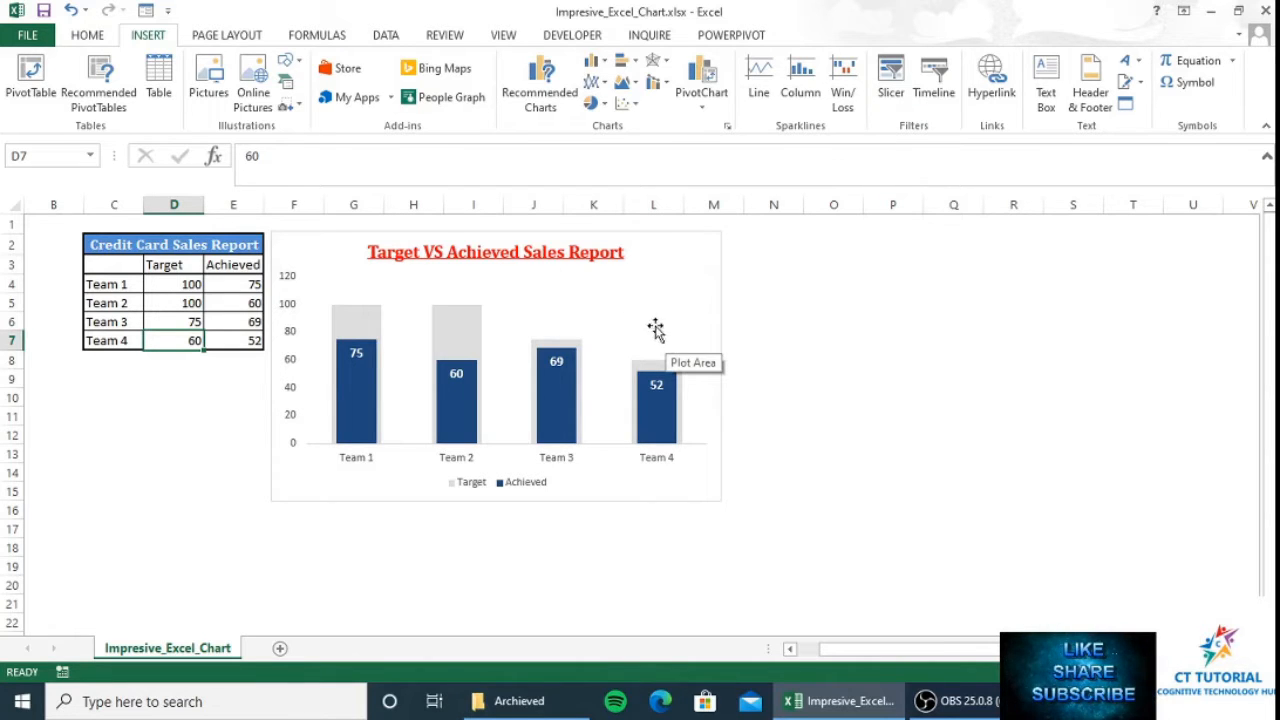
pyautogui.moveTo(683, 376)
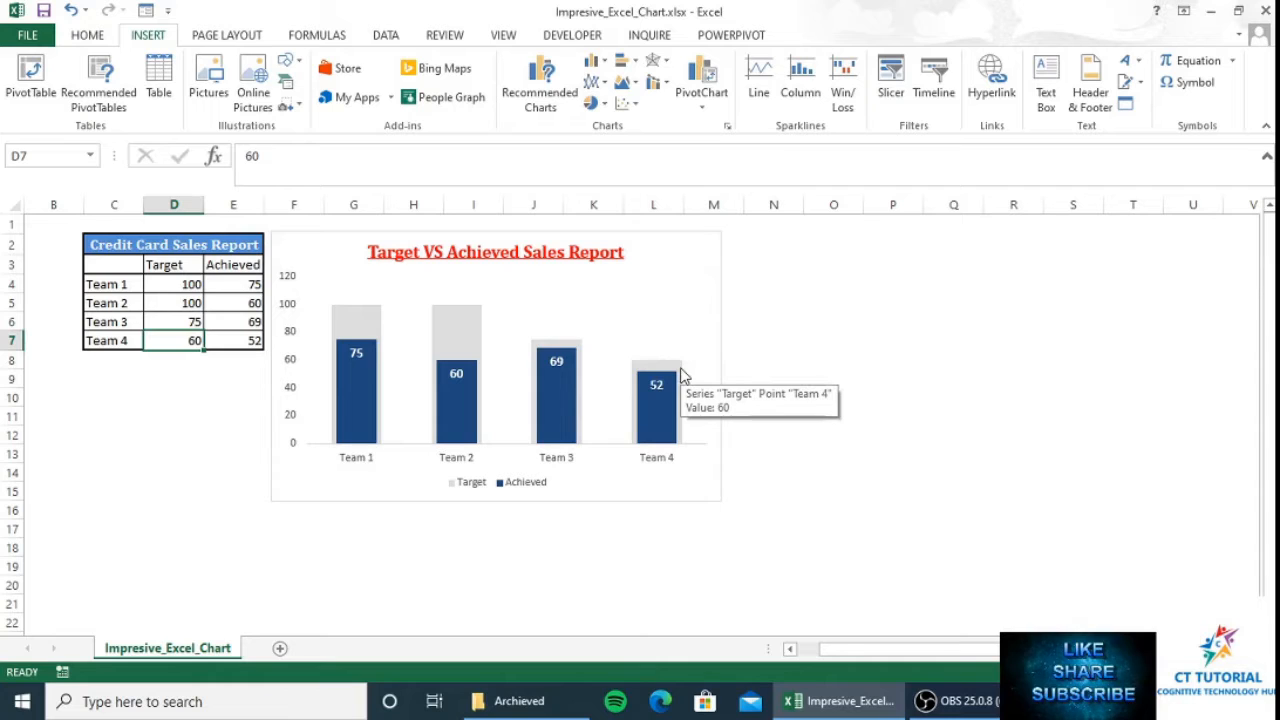
pyautogui.click(995, 364)
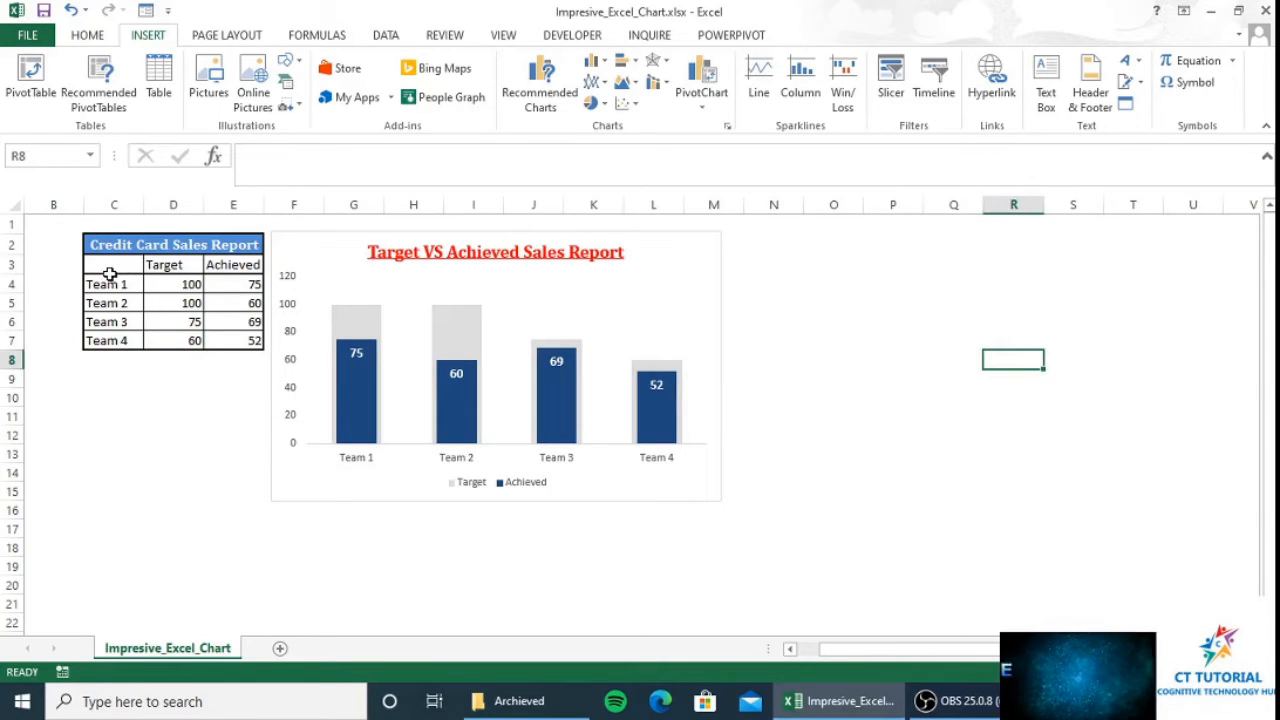
# - Insert a 2-D stacked column chart from C3:E7 and place it beside the existing Target VS Achieved Sales Report chart
pyautogui.moveTo(110, 273); pyautogui.dragTo(228, 338)
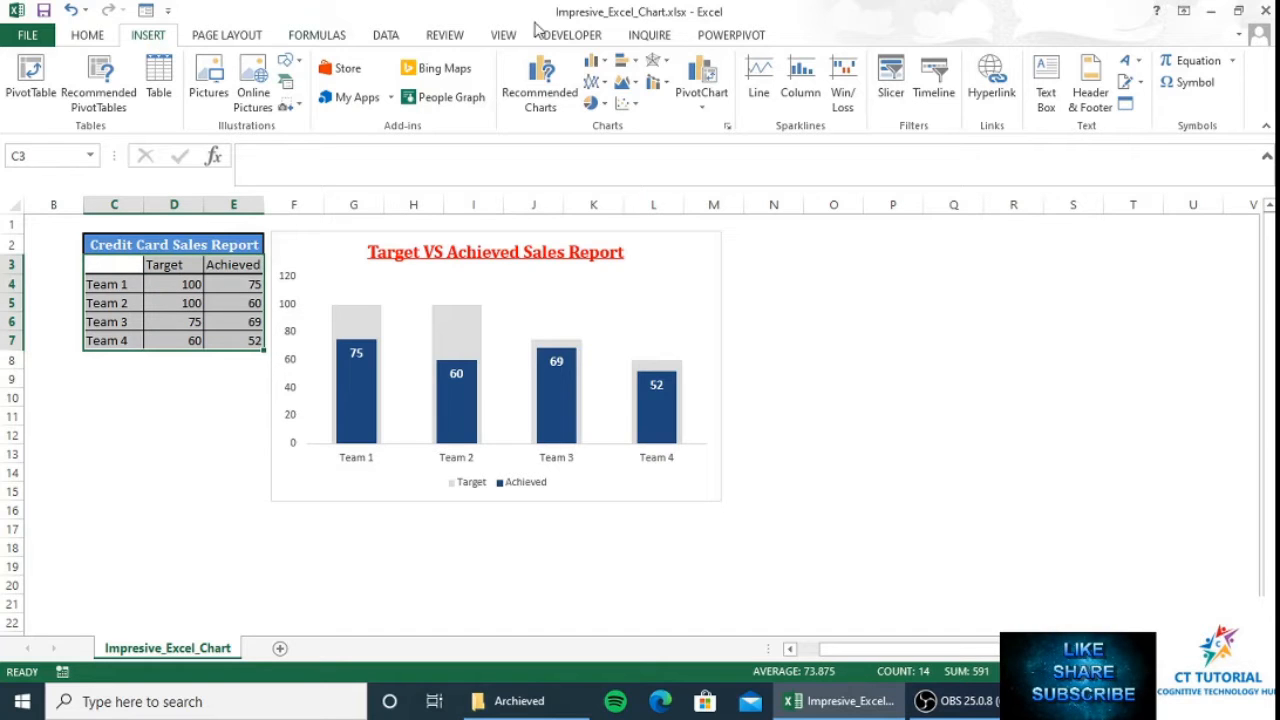
pyautogui.click(606, 67)
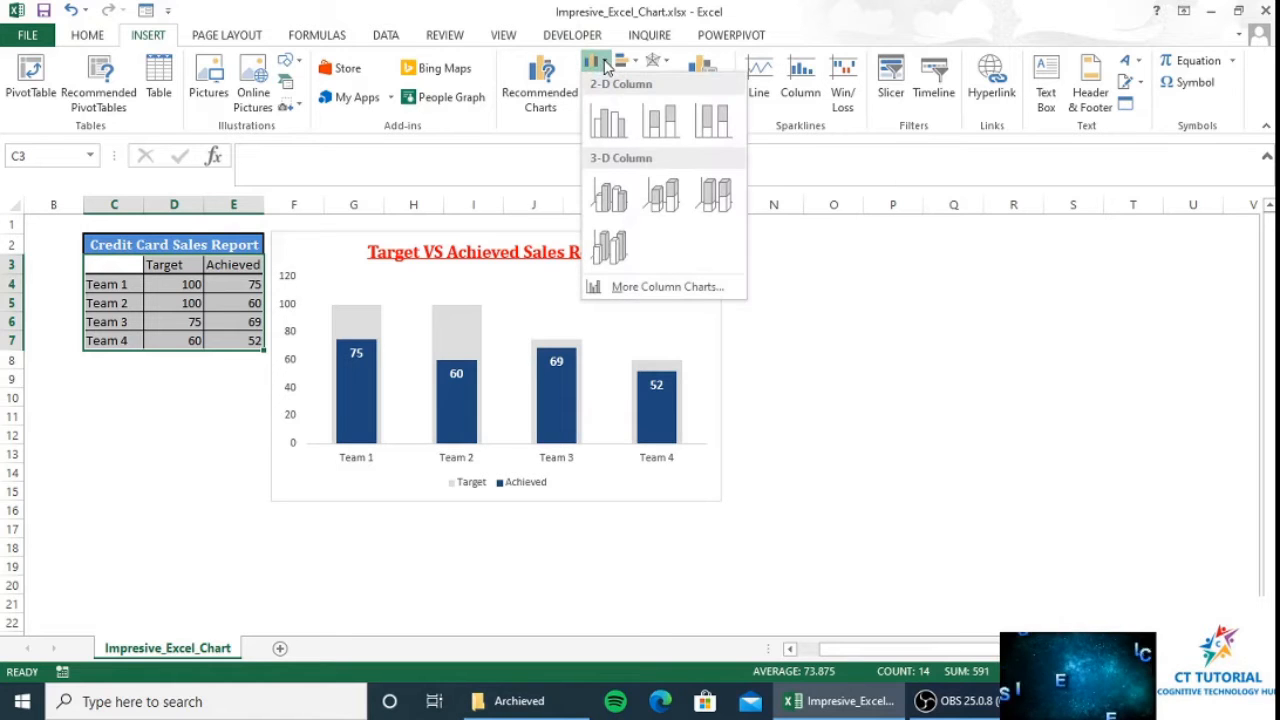
pyautogui.click(663, 124)
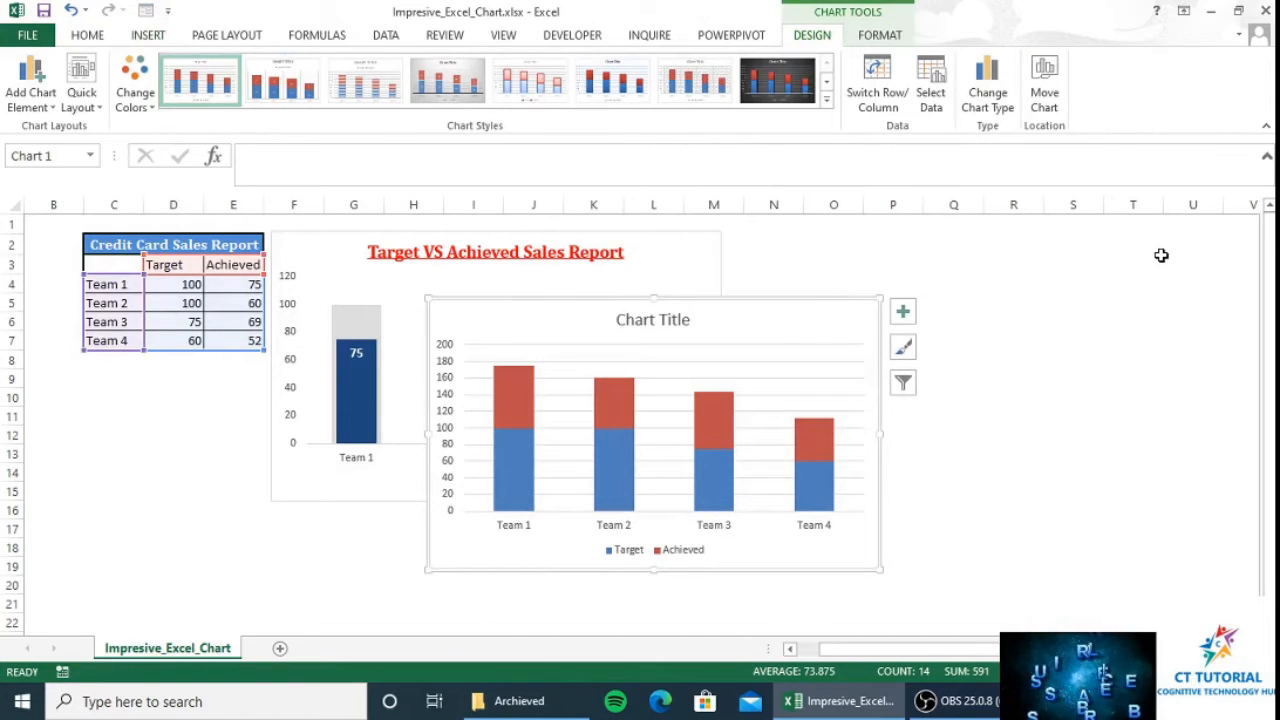
pyautogui.moveTo(831, 326); pyautogui.dragTo(1134, 260)
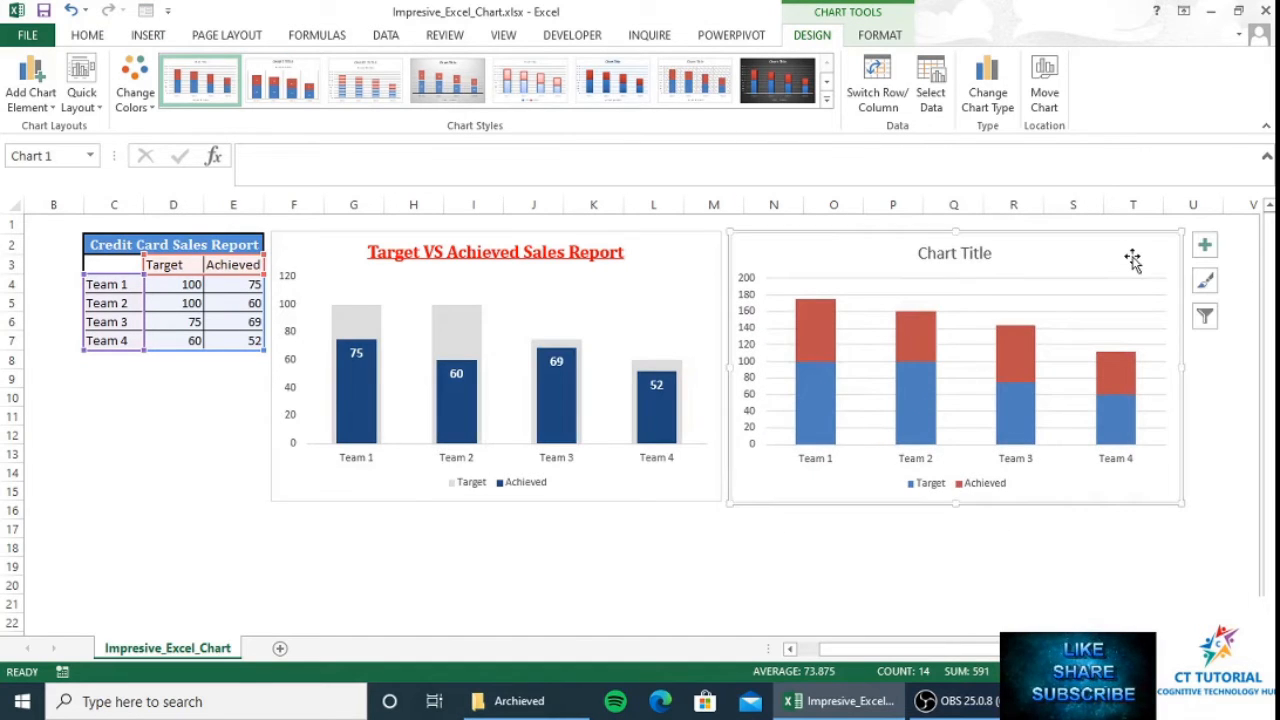
# - Set the gap width of the new chart's Target series to 60%
pyautogui.click(919, 346)
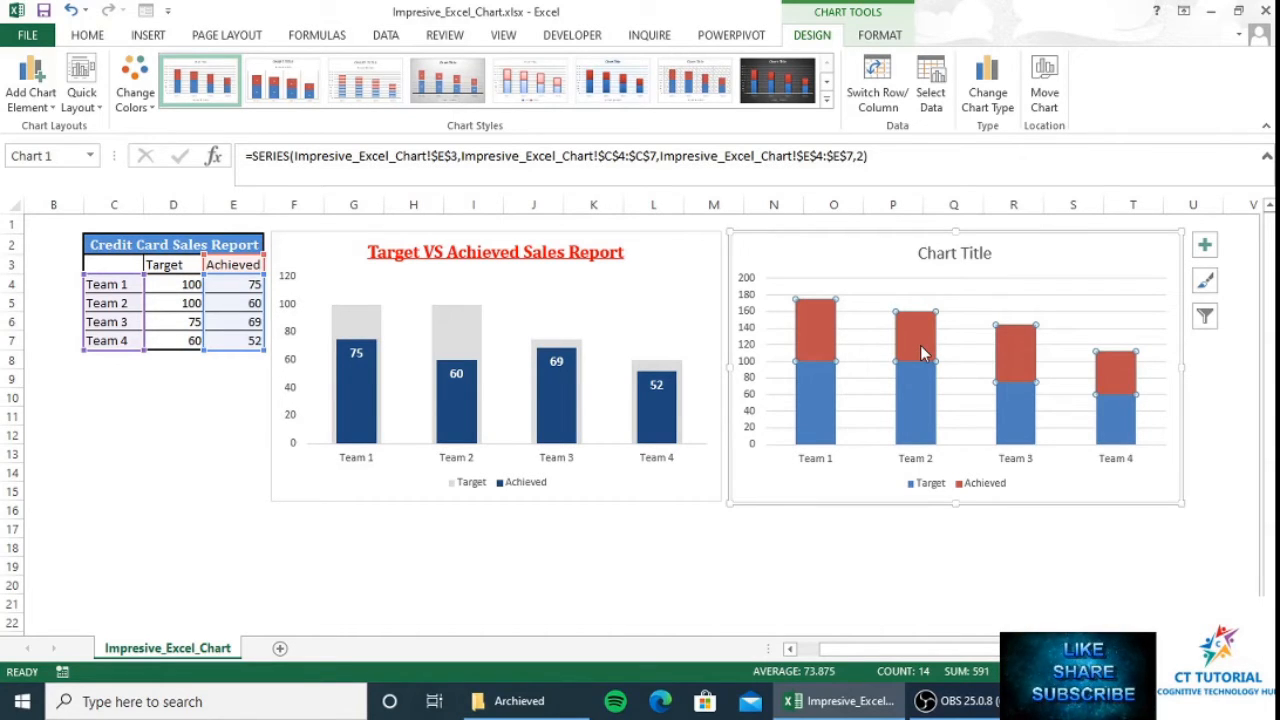
pyautogui.click(912, 410)
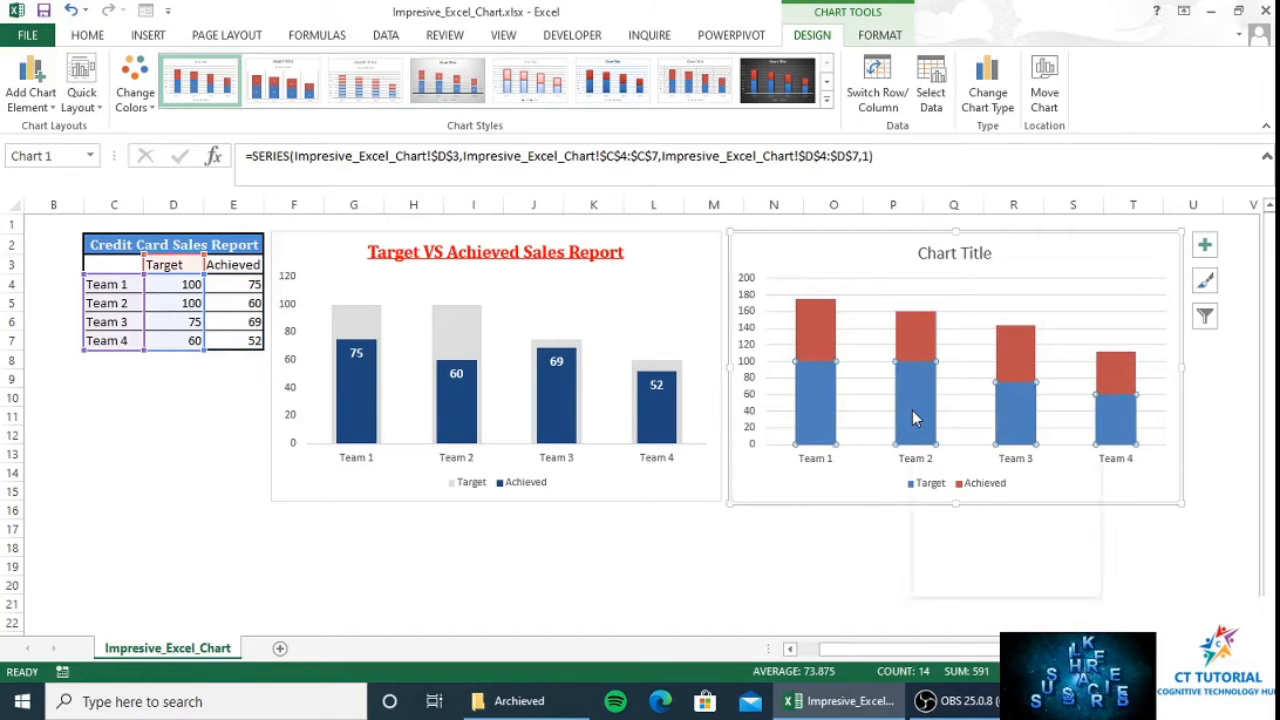
pyautogui.rightClick(912, 410)
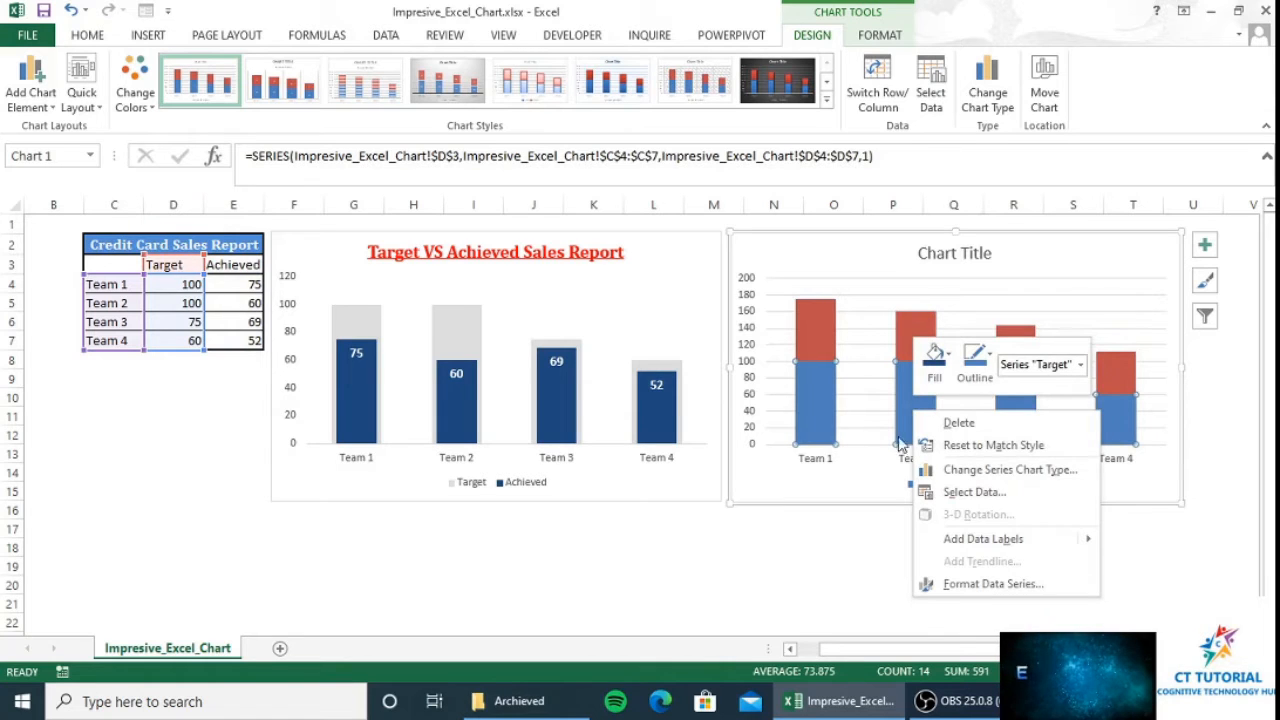
pyautogui.click(963, 590)
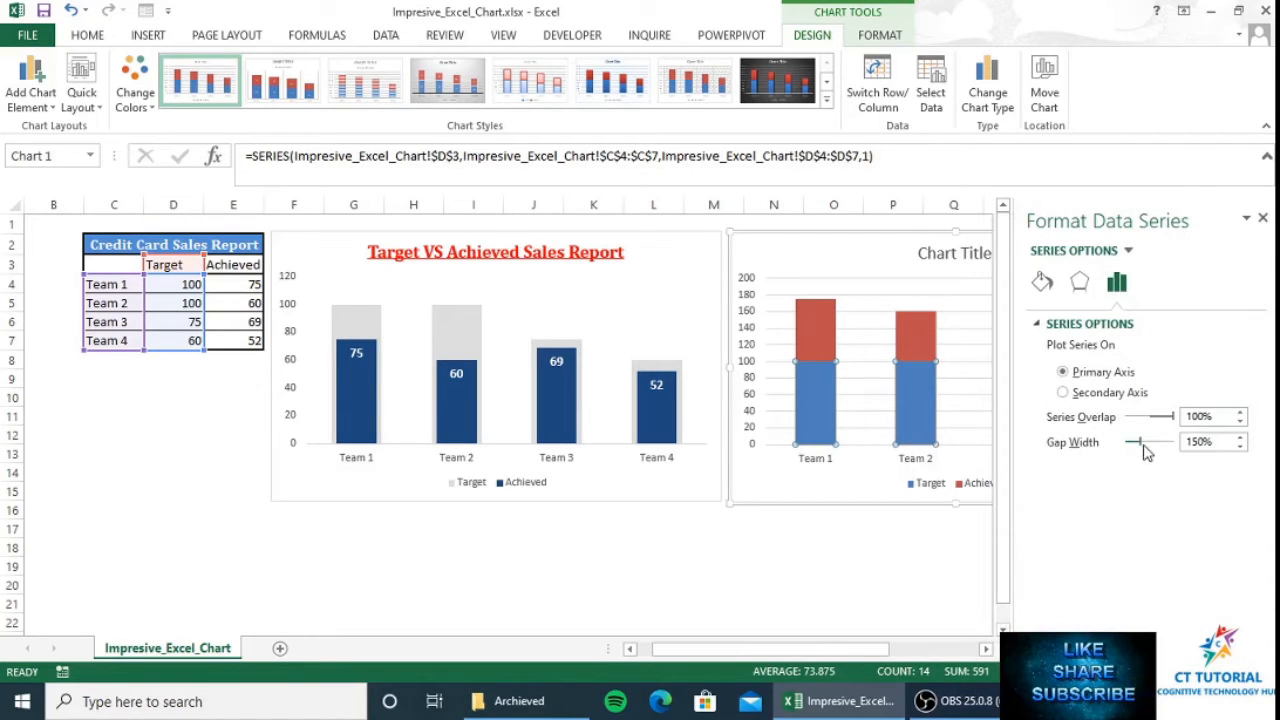
pyautogui.moveTo(1142, 446); pyautogui.dragTo(1137, 450)
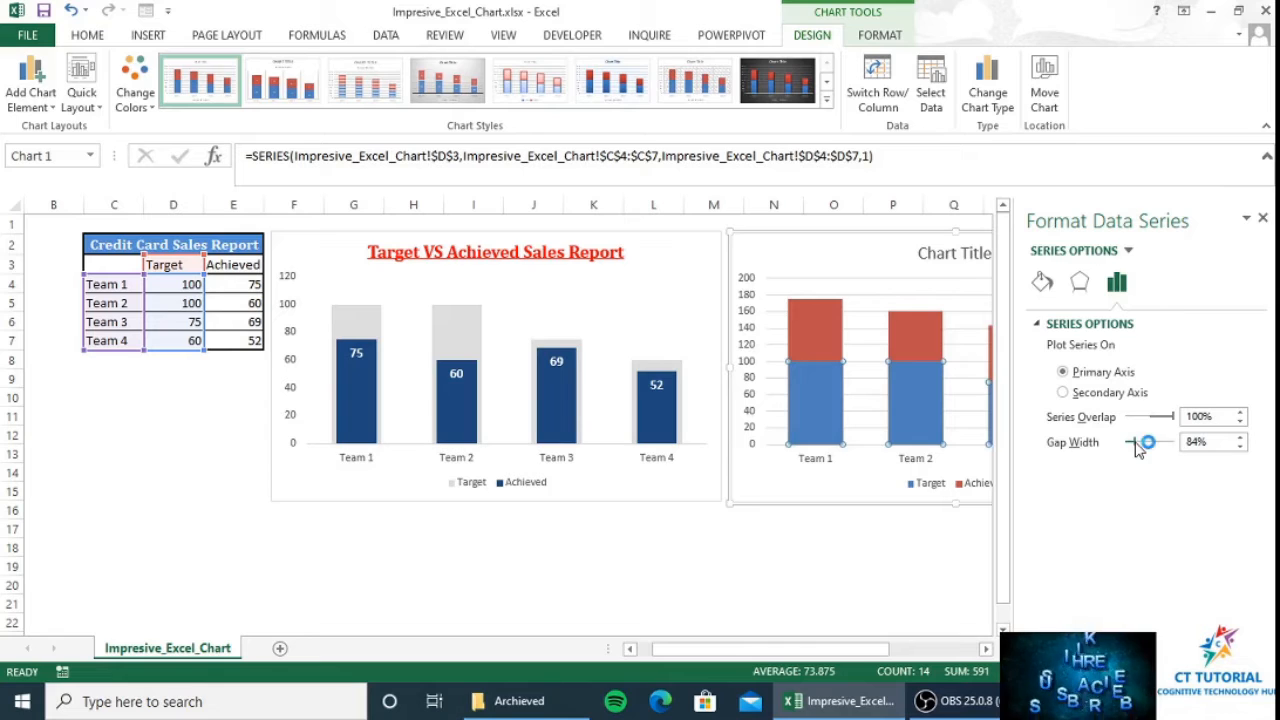
pyautogui.moveTo(1136, 443); pyautogui.dragTo(1135, 452)
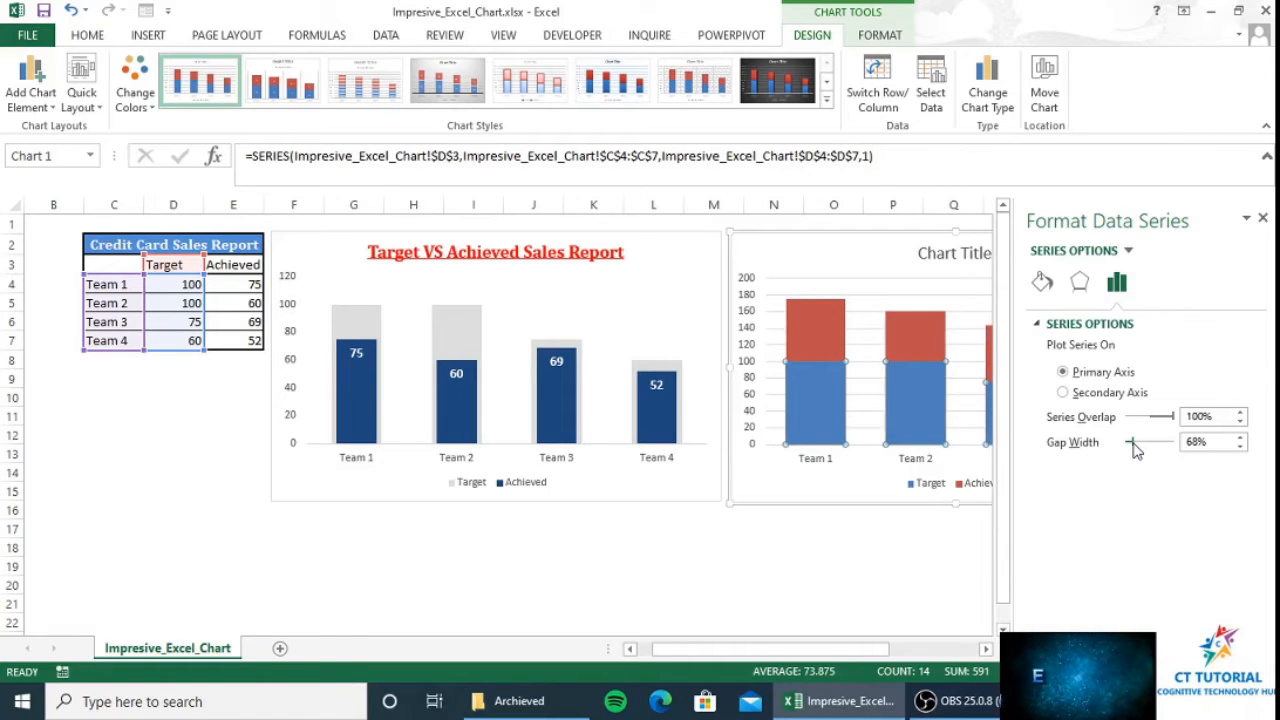
pyautogui.click(1196, 444)
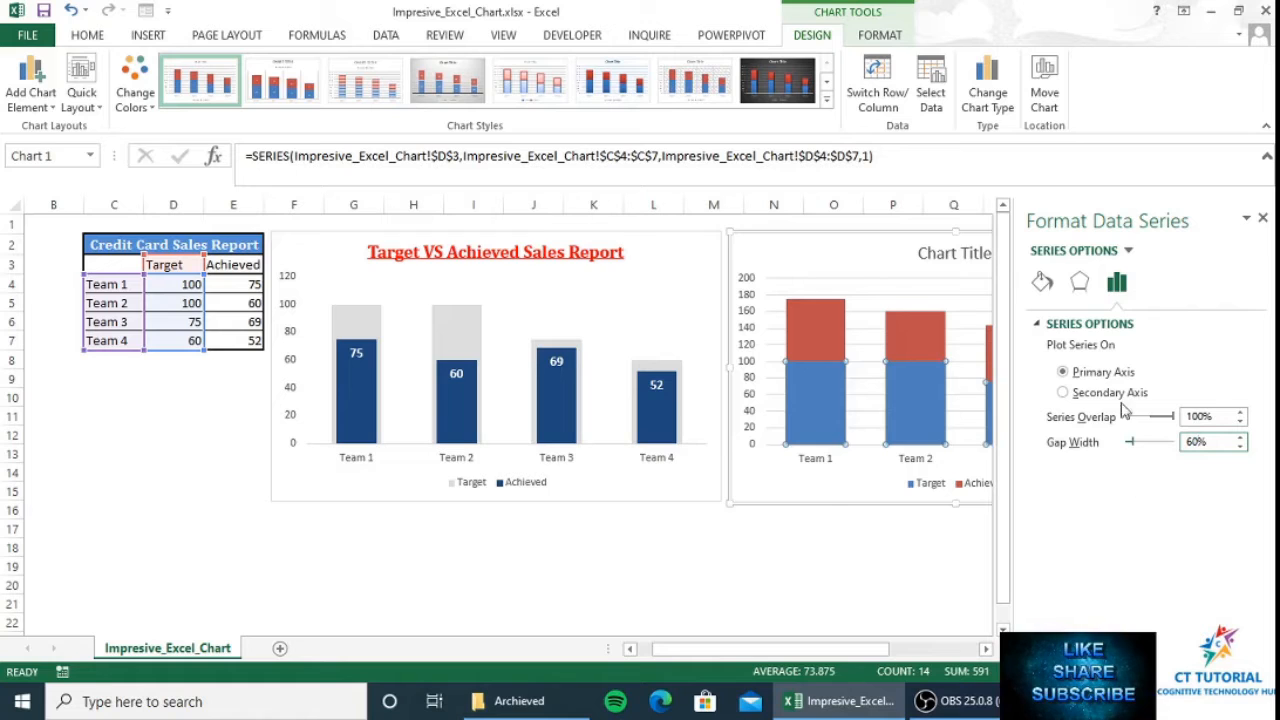
# - Give the Target series a solid grey fill with 50% transparency
pyautogui.click(1042, 282)
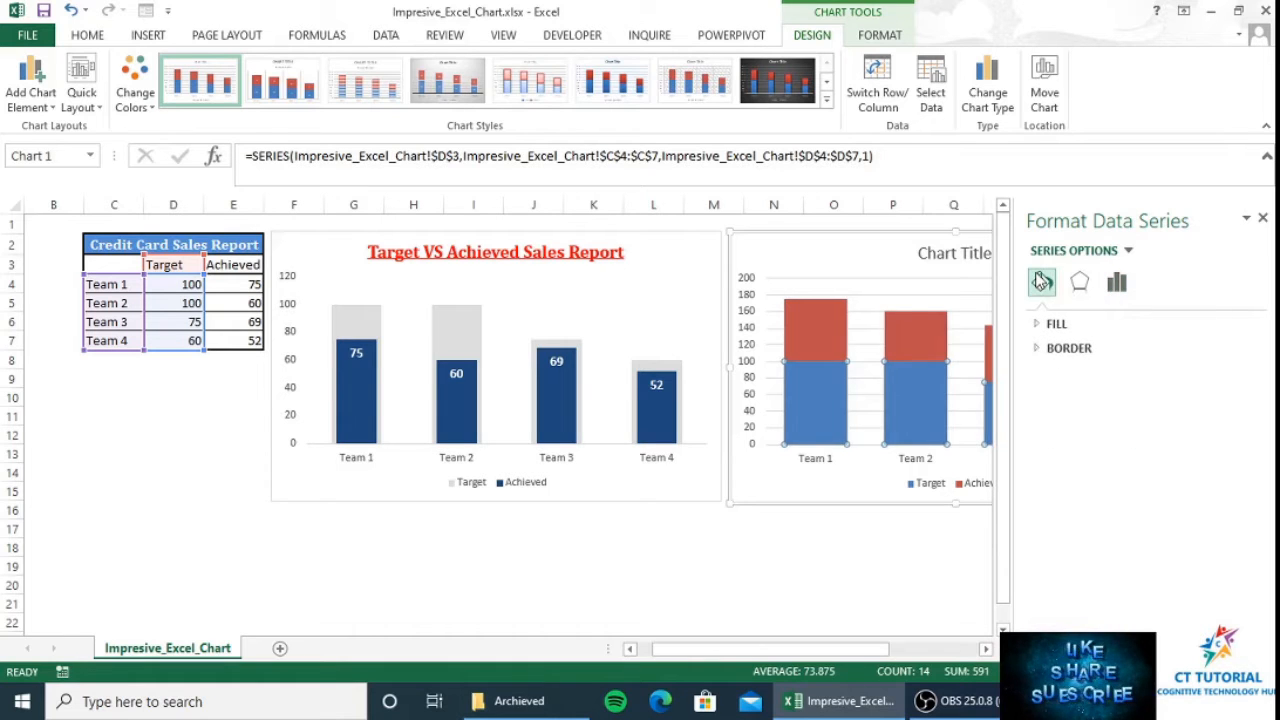
pyautogui.click(1045, 324)
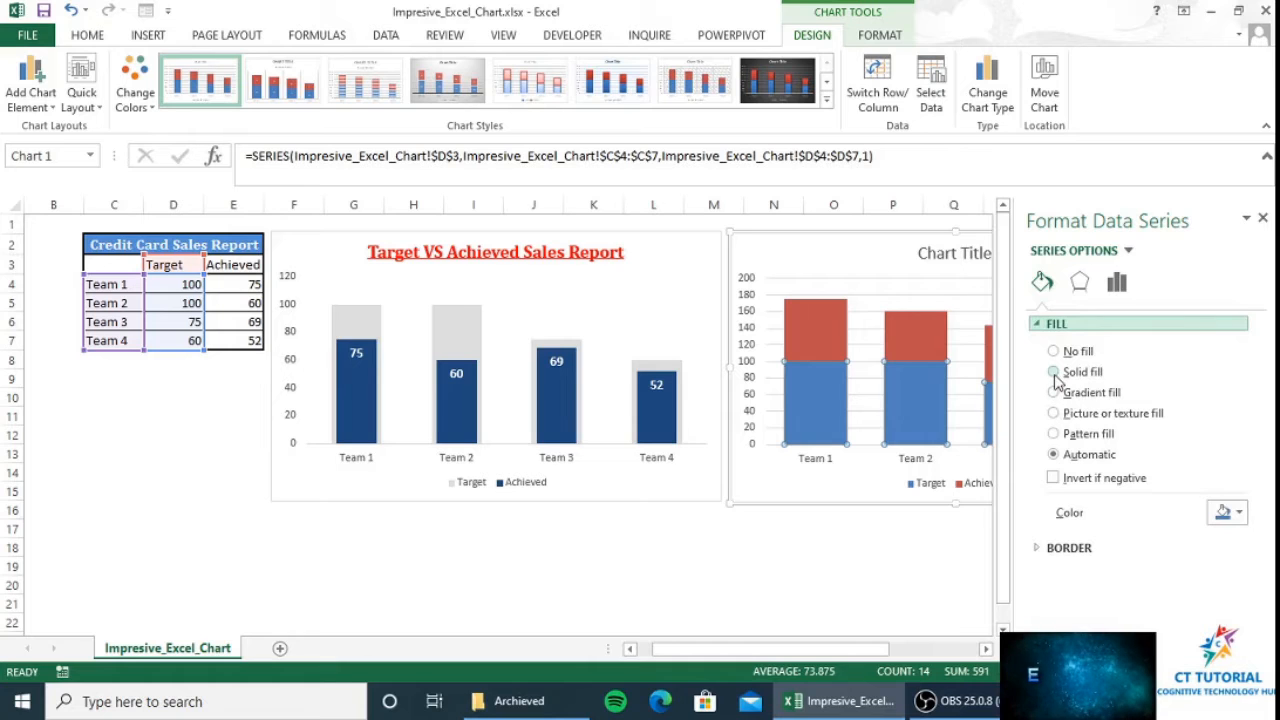
pyautogui.click(1056, 373)
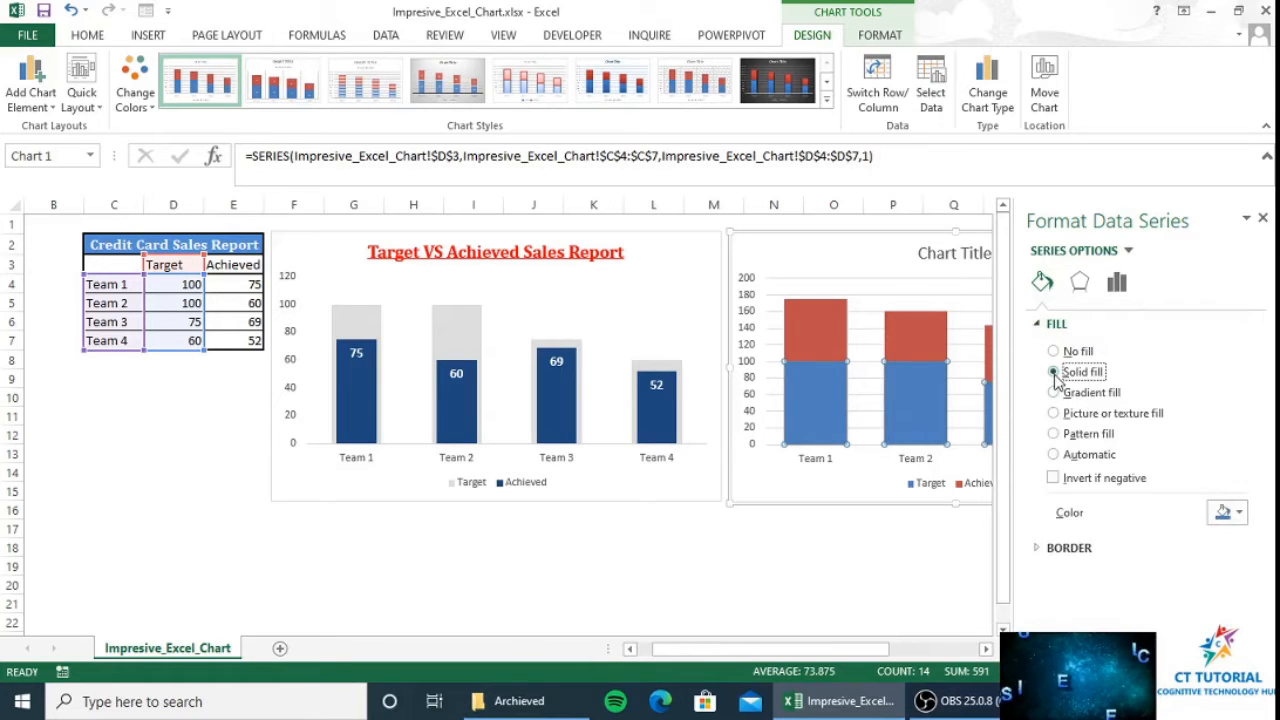
pyautogui.click(1239, 513)
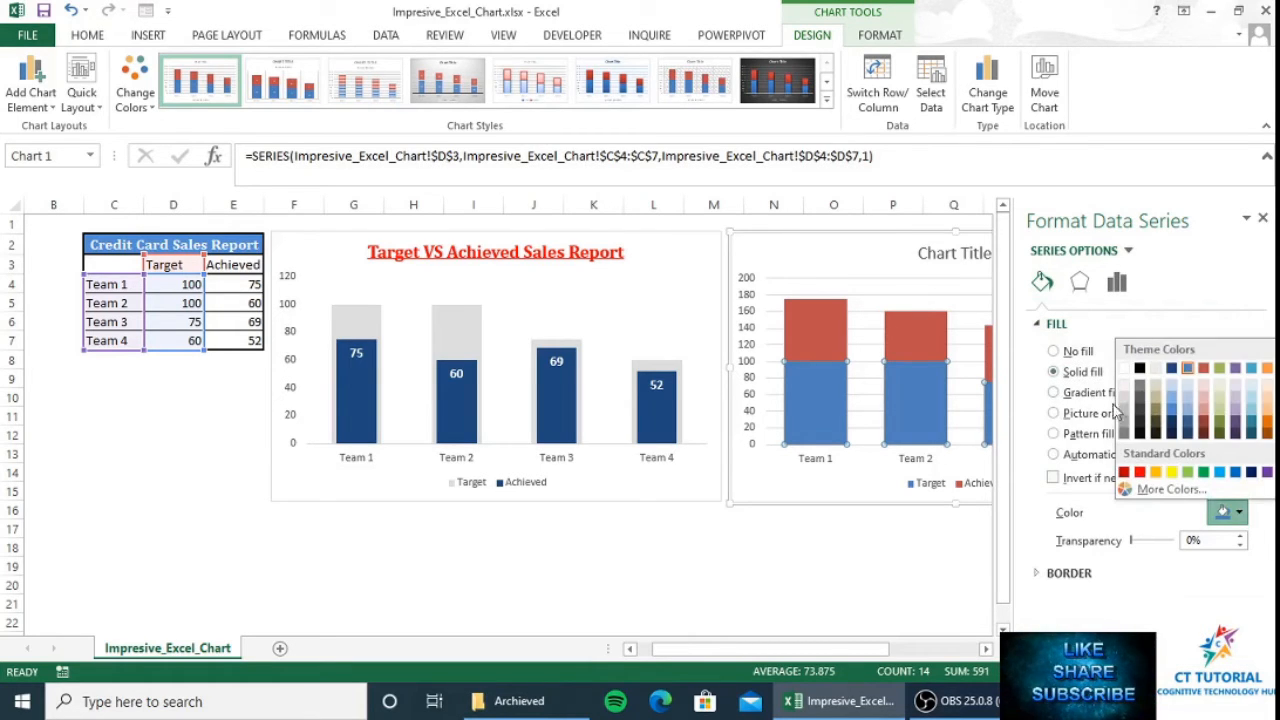
pyautogui.click(1128, 432)
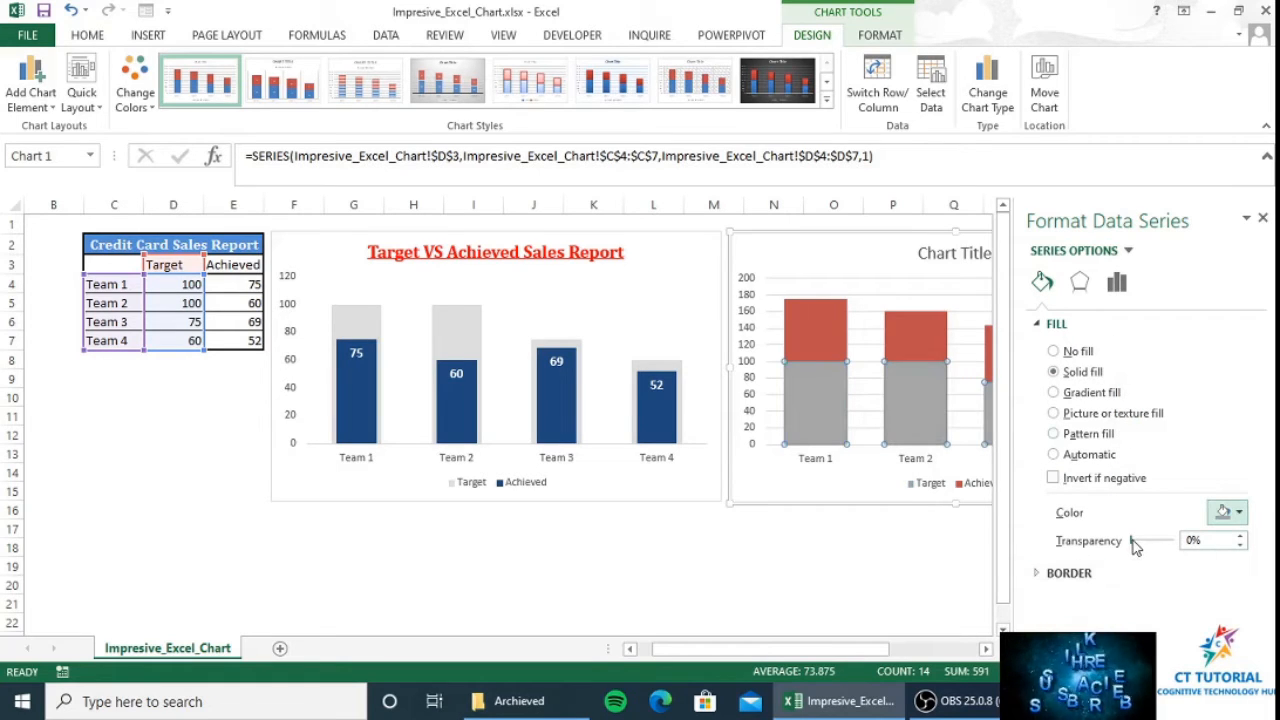
pyautogui.moveTo(1131, 540); pyautogui.dragTo(1149, 540)
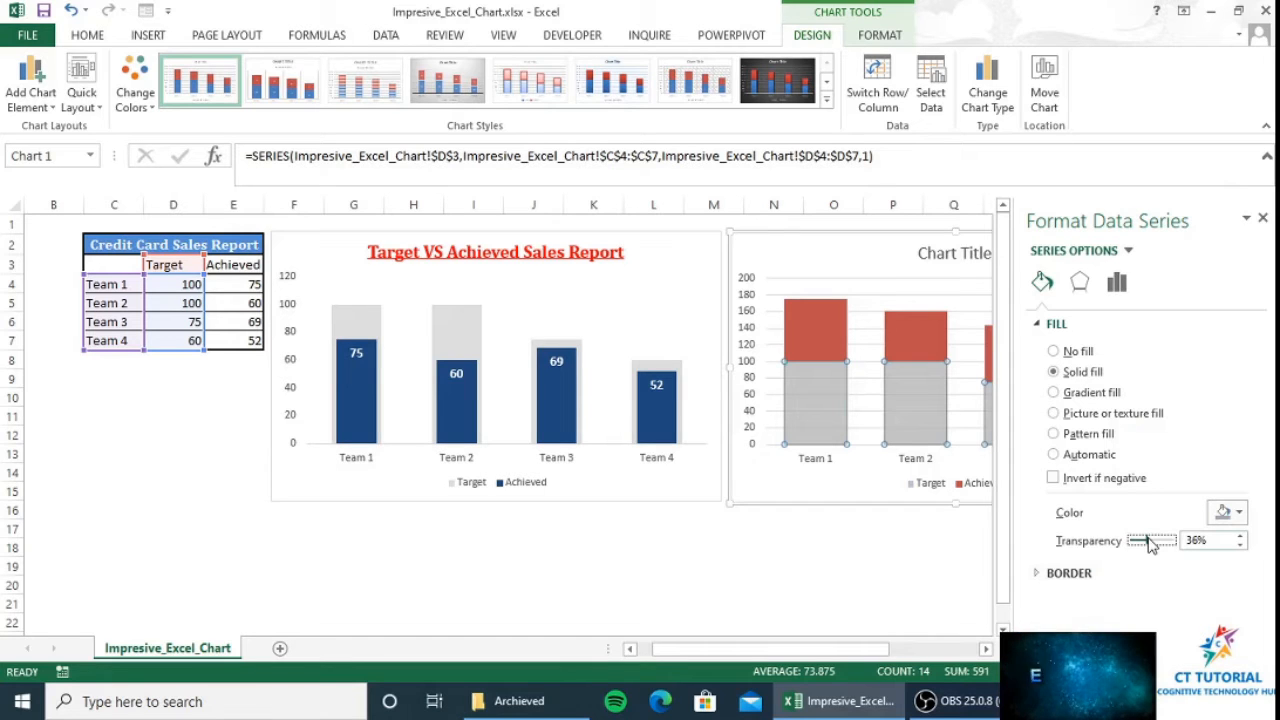
pyautogui.moveTo(1149, 540); pyautogui.dragTo(1156, 542)
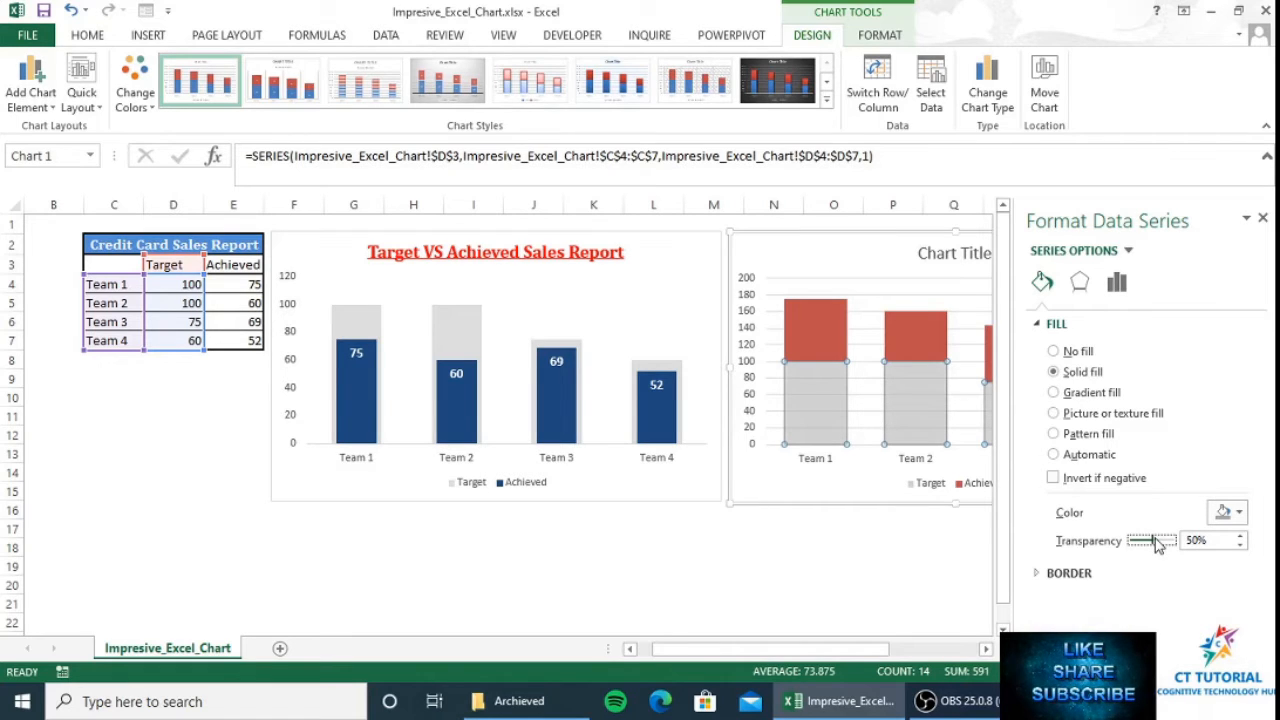
# - Plot the Achieved series on the secondary axis and set its gap width to about 151%
pyautogui.click(798, 320)
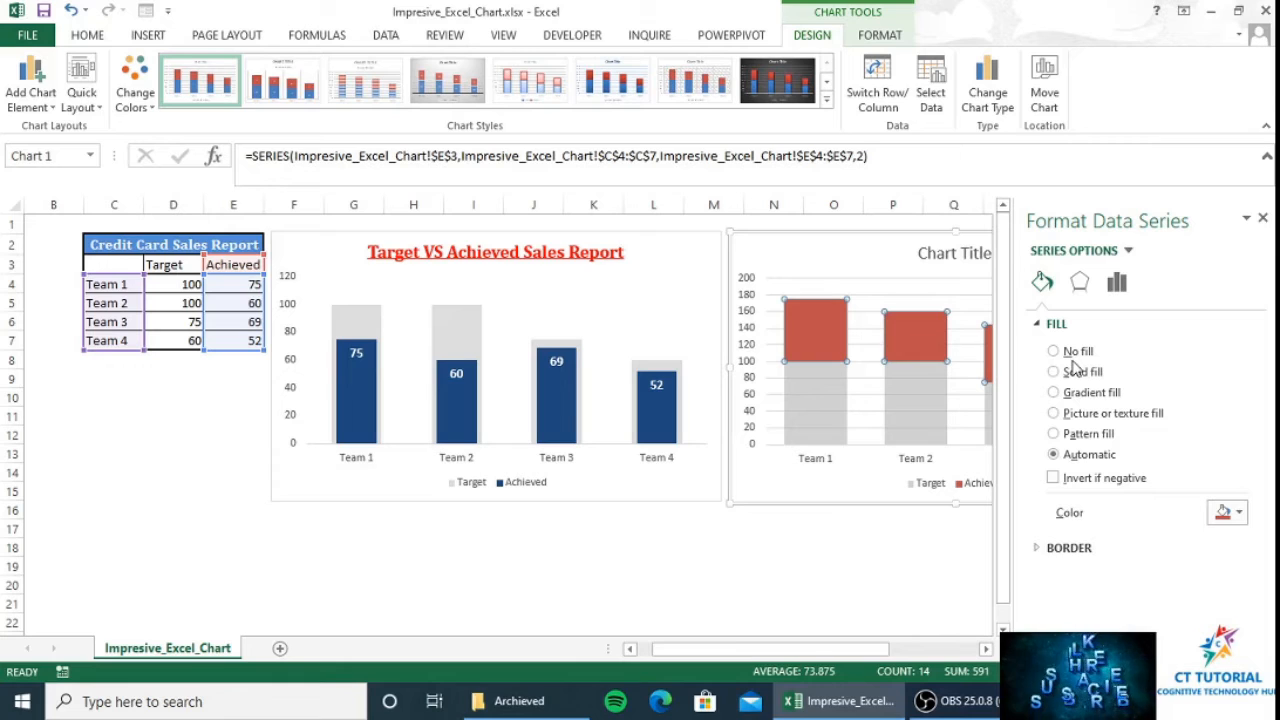
pyautogui.click(1117, 282)
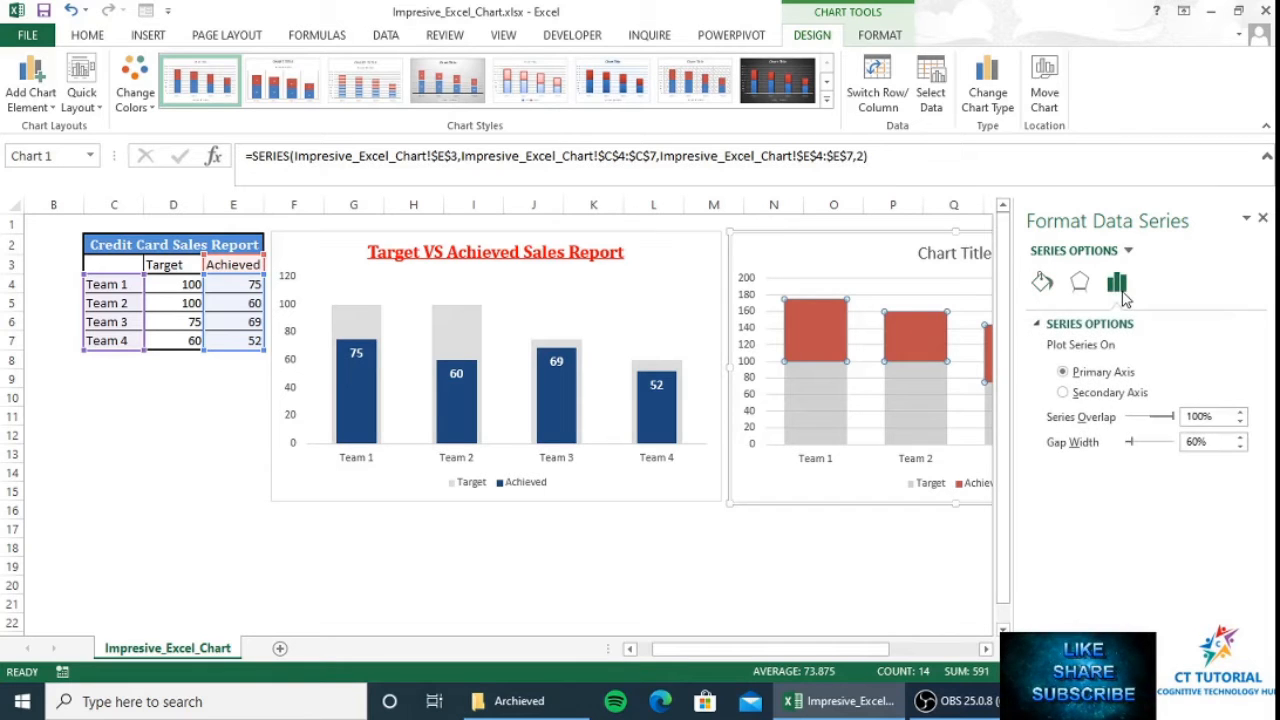
pyautogui.click(1063, 394)
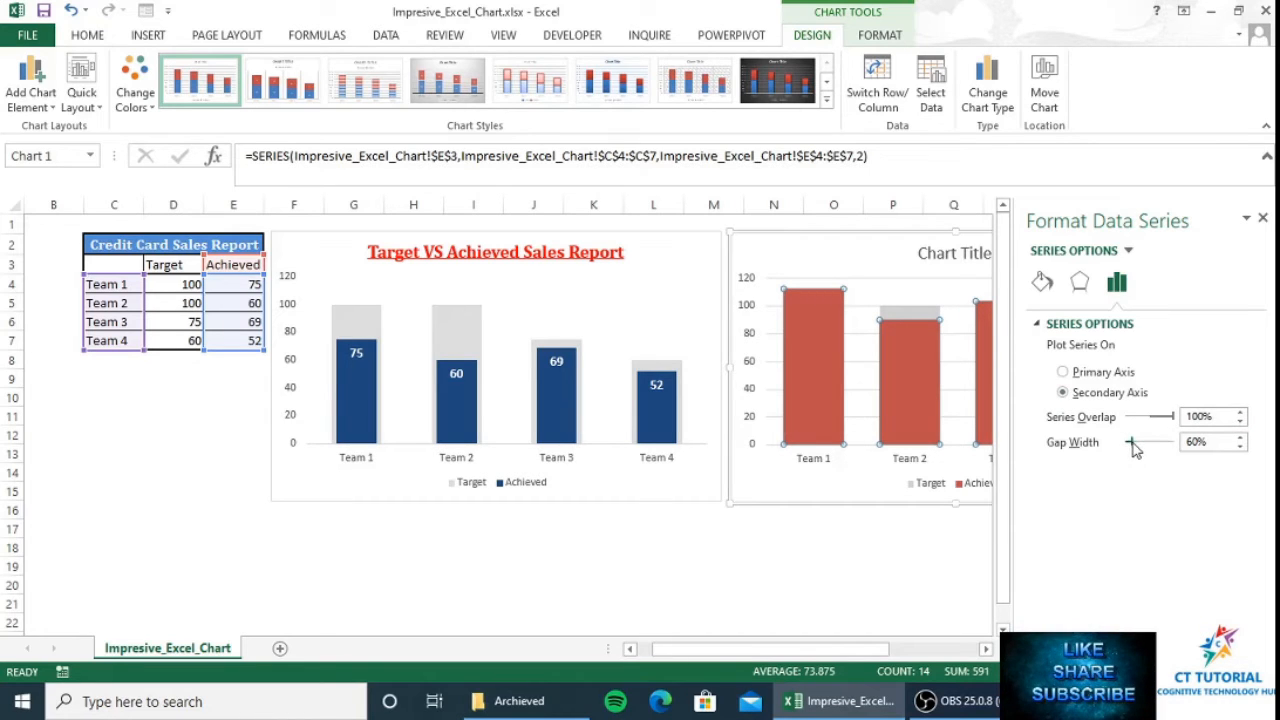
pyautogui.moveTo(1131, 443); pyautogui.dragTo(1141, 444)
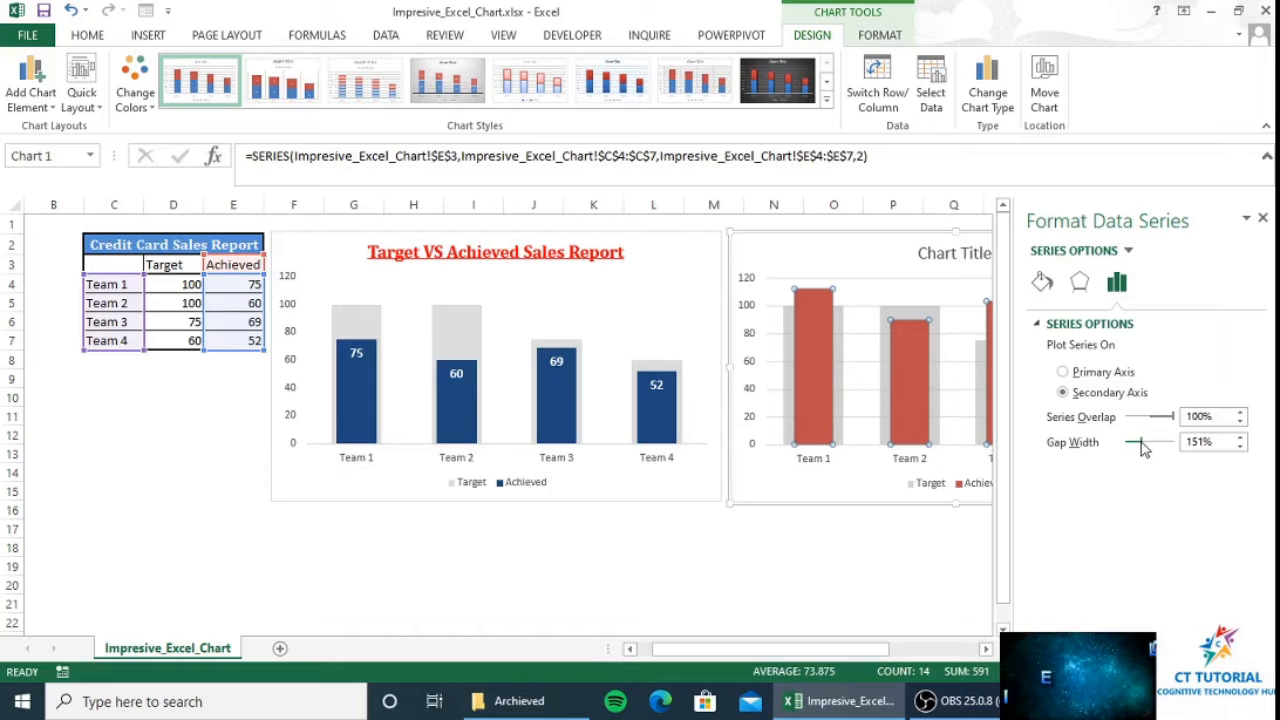
# - Fill the Achieved series with the solid base orange theme colour and close the series formatting
pyautogui.click(1042, 282)
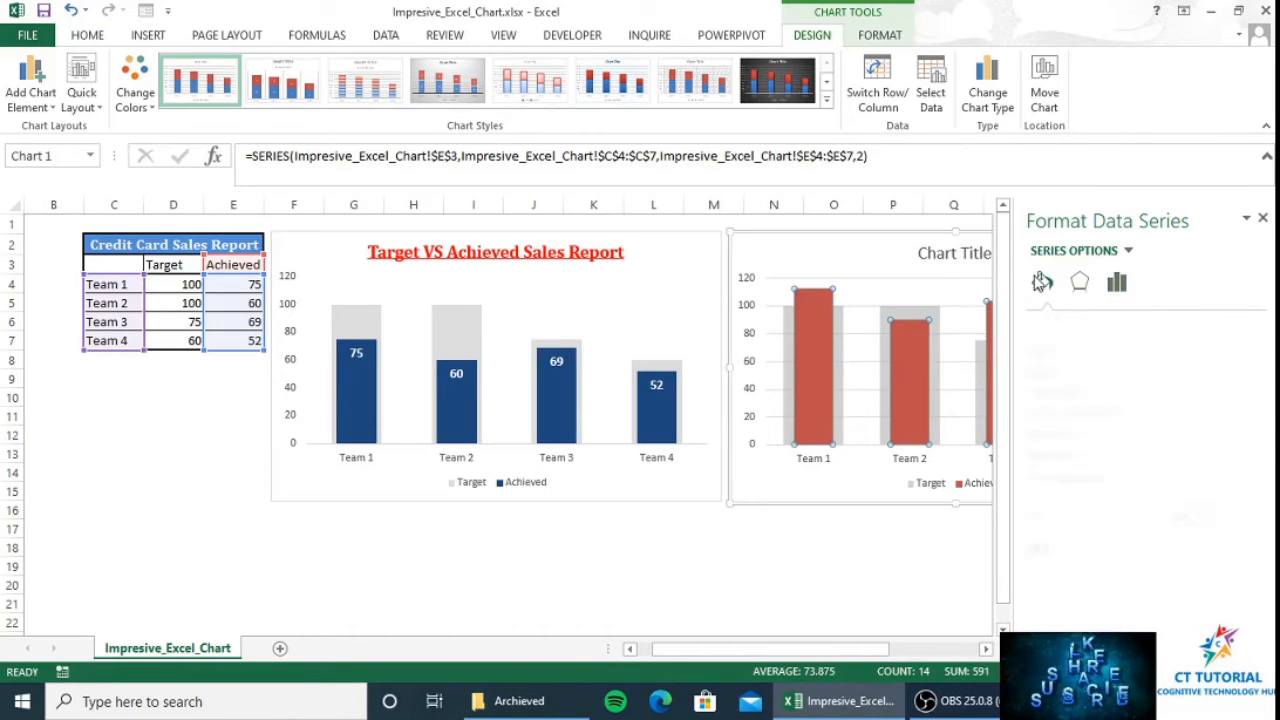
pyautogui.click(1053, 372)
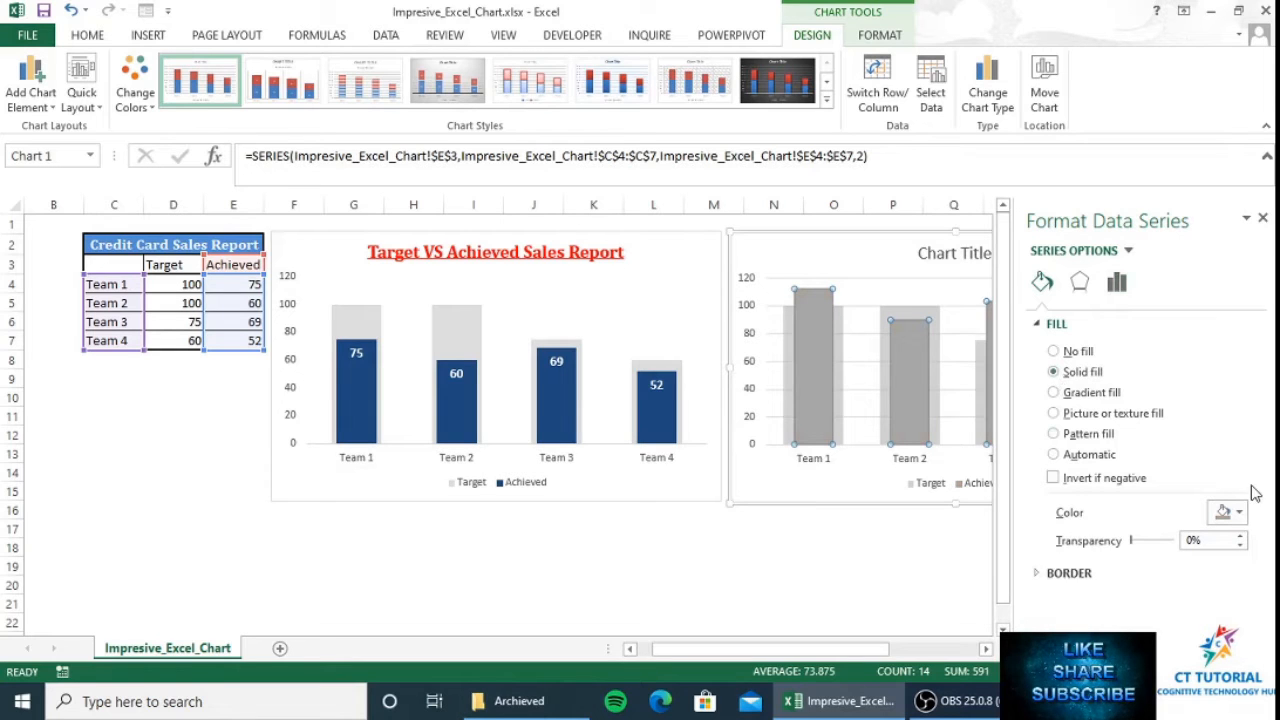
pyautogui.click(1236, 513)
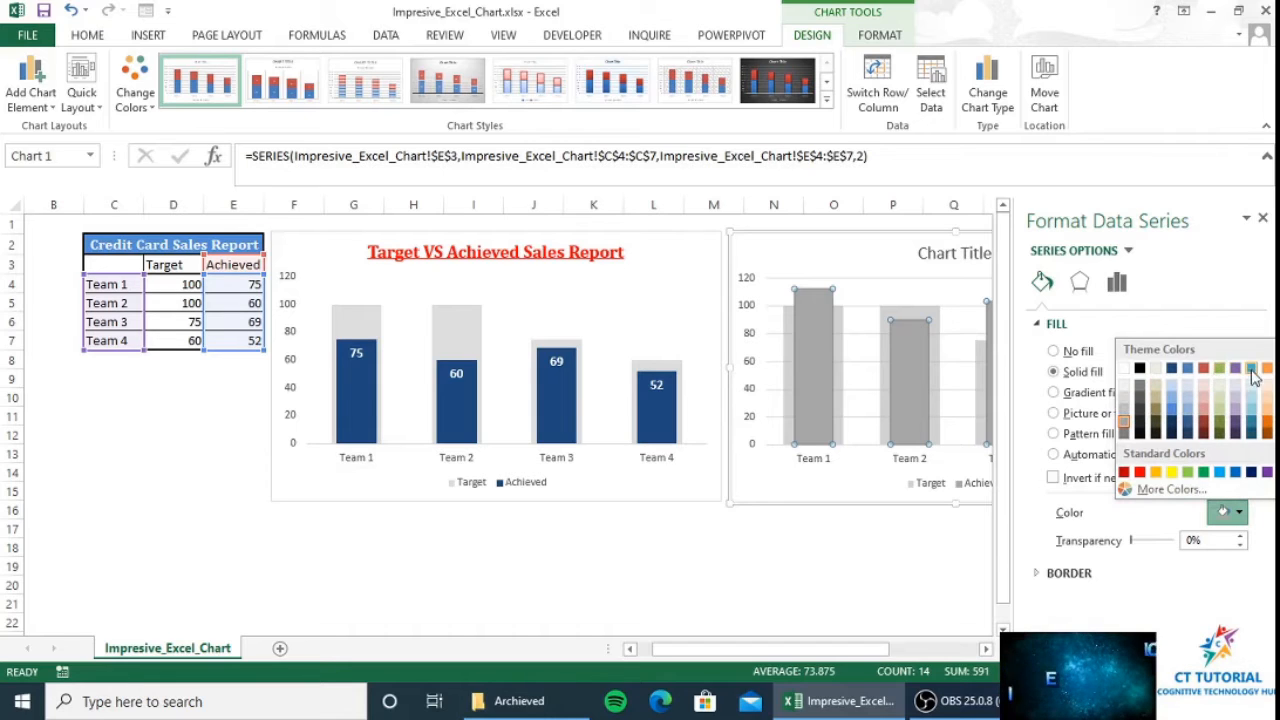
pyautogui.click(1267, 421)
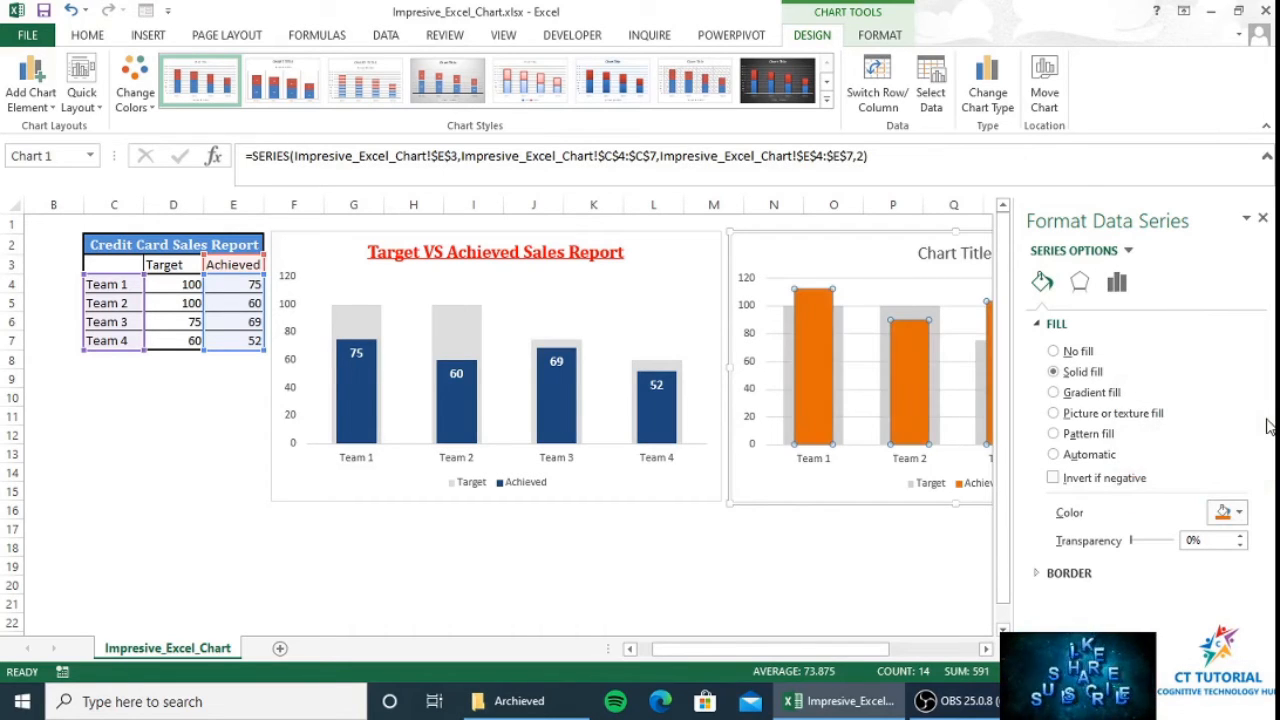
pyautogui.click(1232, 513)
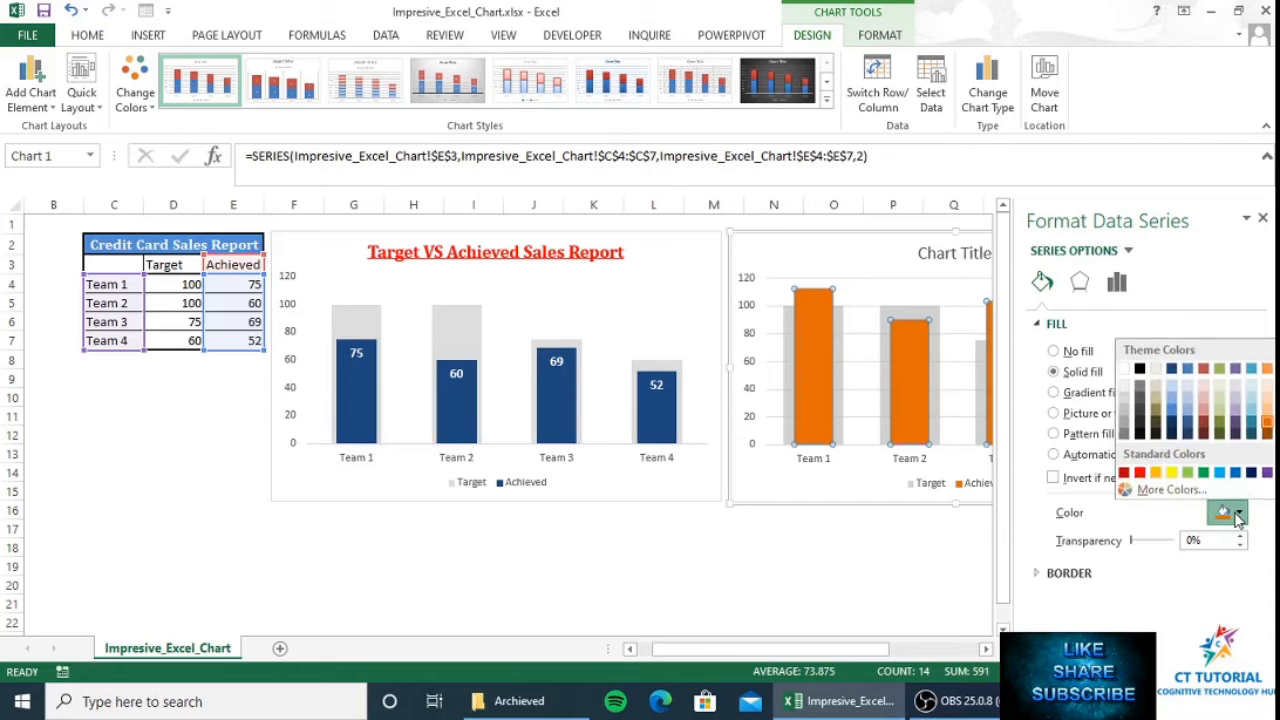
pyautogui.click(1267, 440)
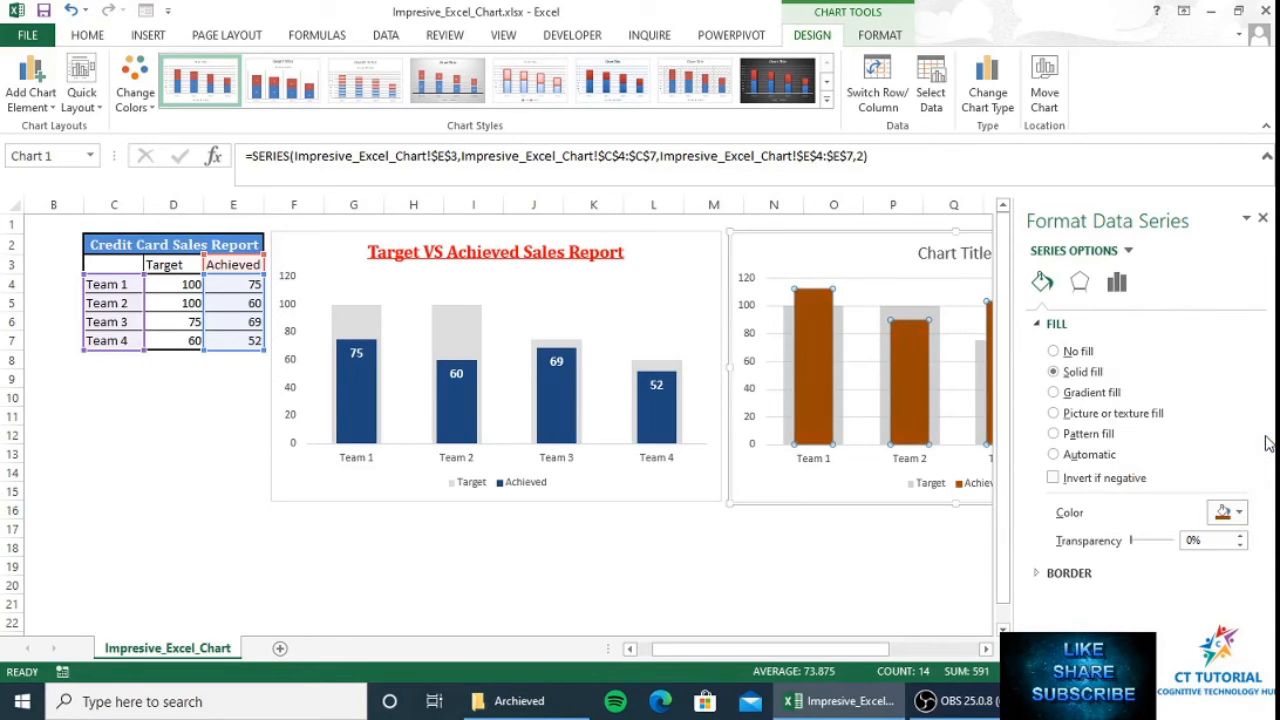
pyautogui.click(1237, 512)
pyautogui.click(1268, 369)
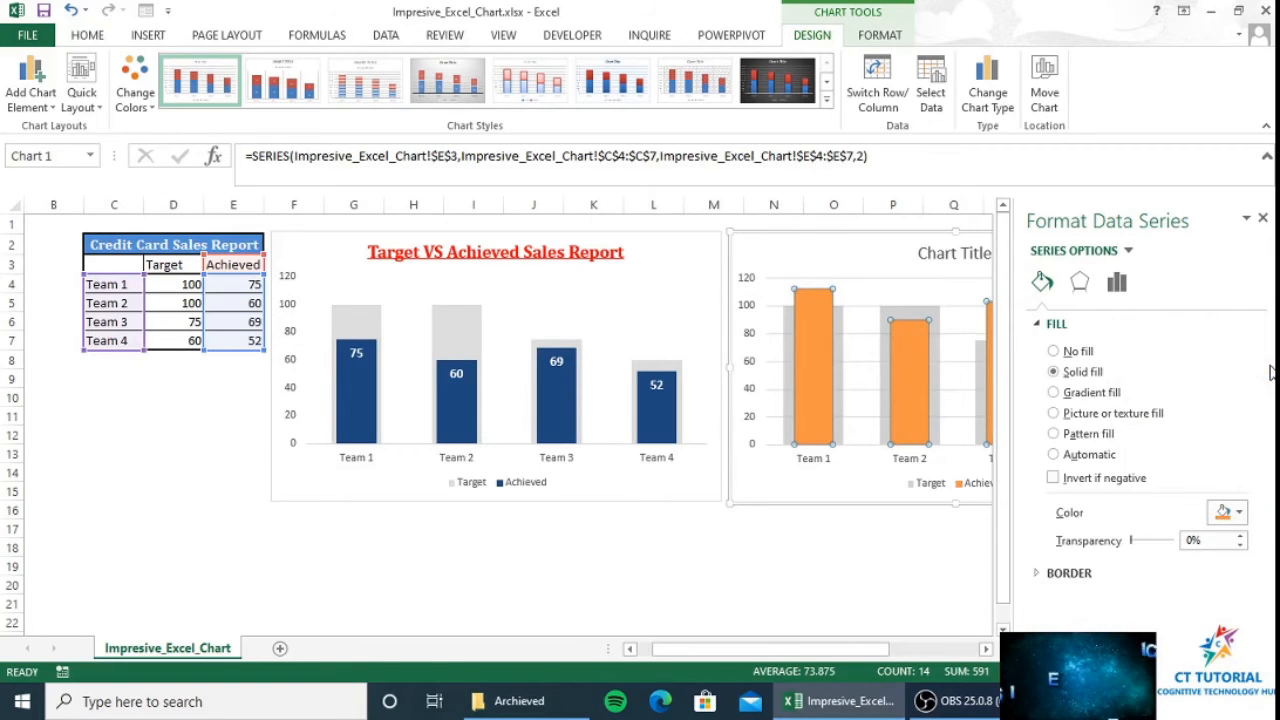
pyautogui.click(1263, 218)
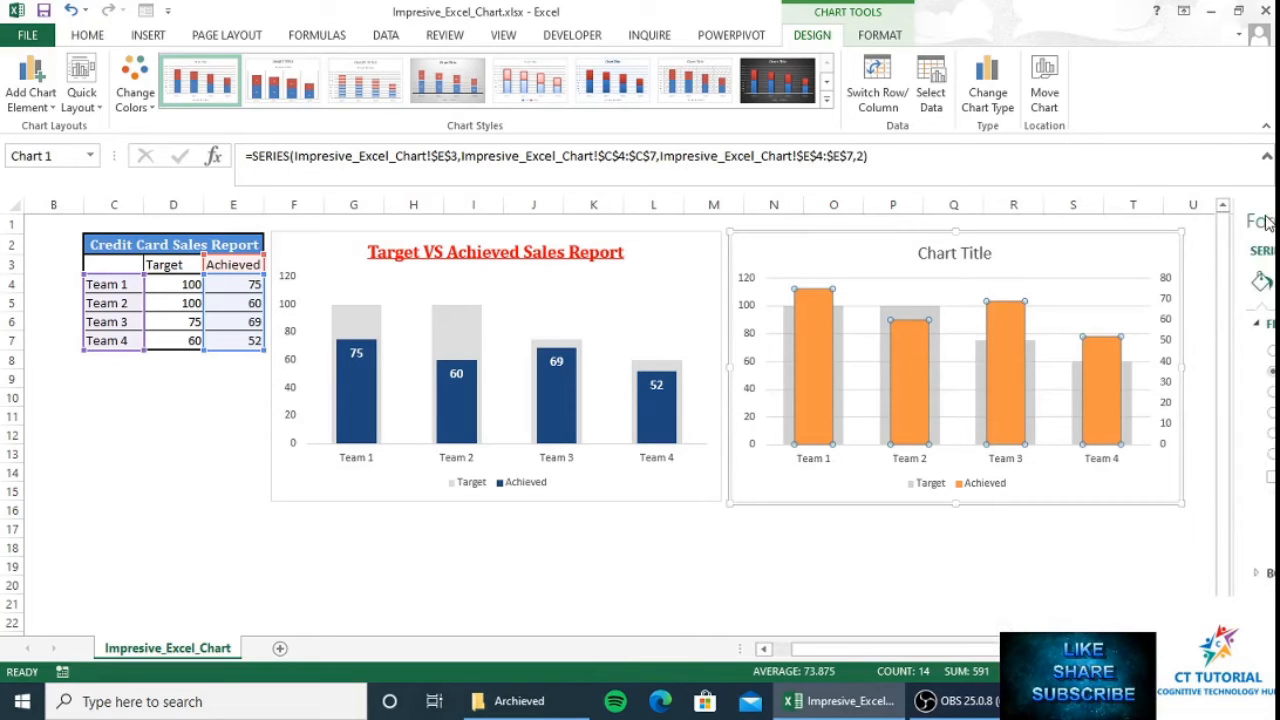
# - Delete the secondary vertical axis from the new chart
pyautogui.click(1163, 322)
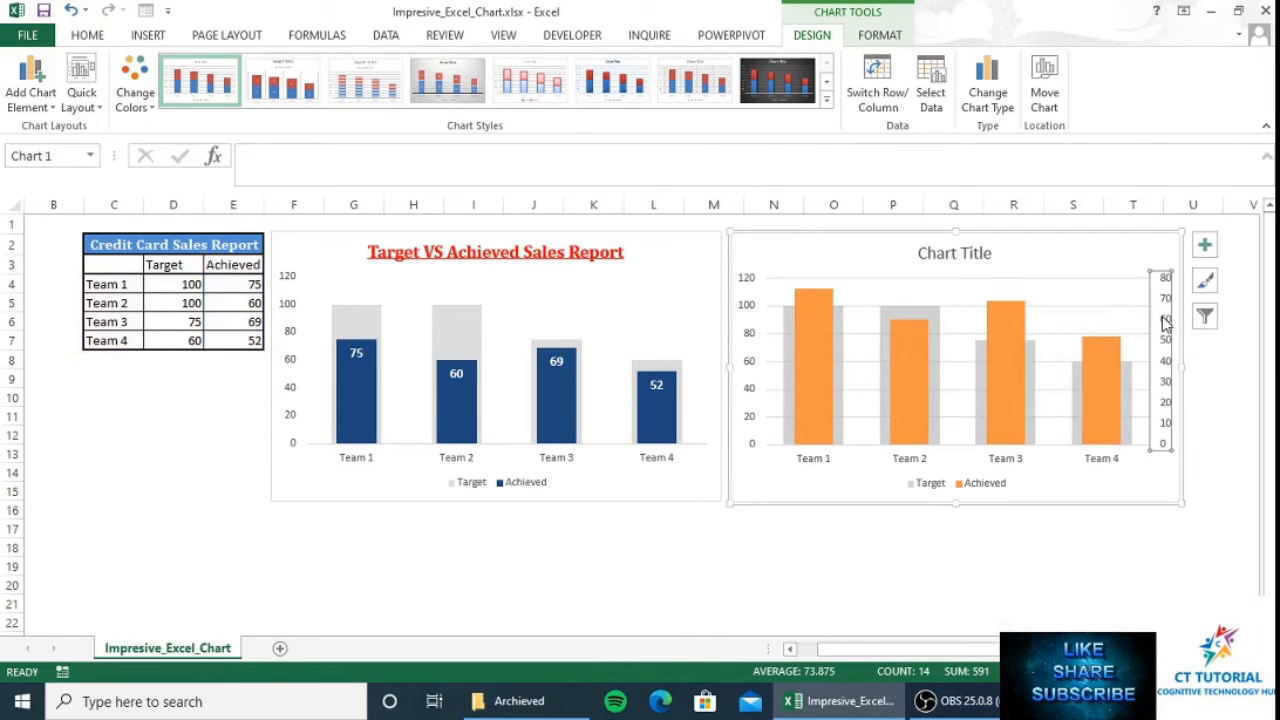
pyautogui.press('Delete')
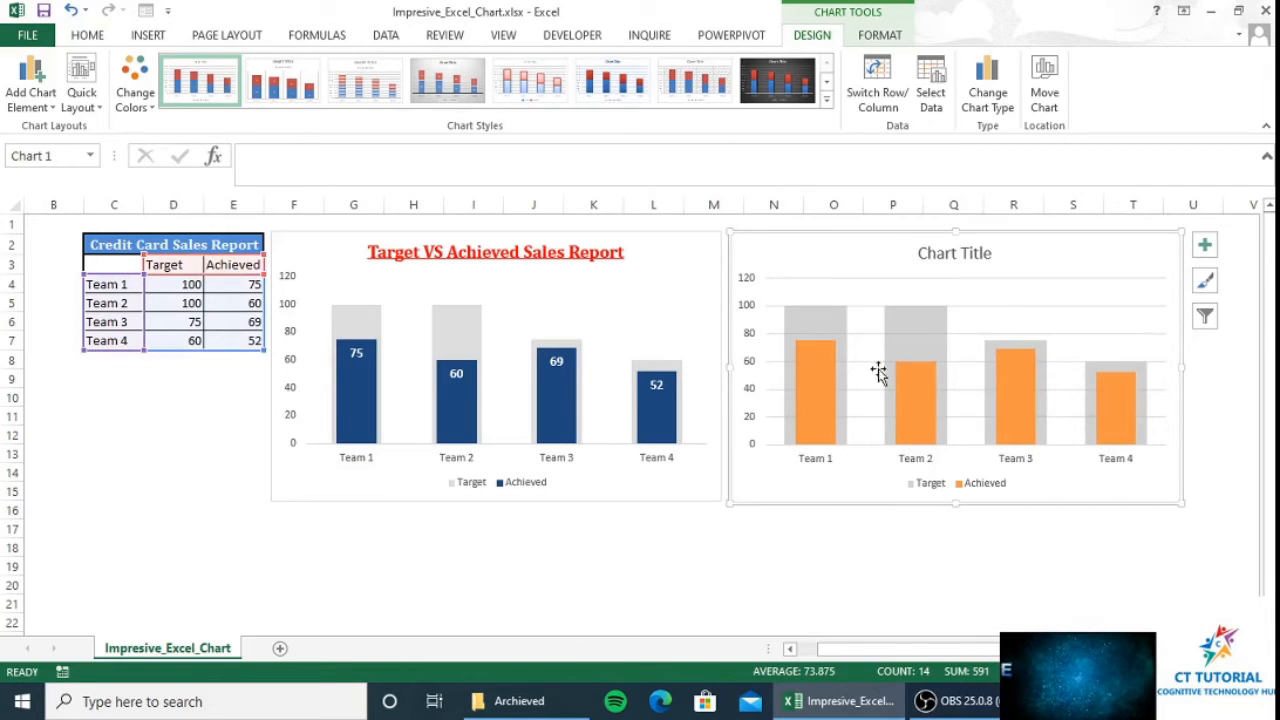
# - Add data labels to the Achieved series in the new chart, positioned at Inside End
pyautogui.rightClick(826, 393)
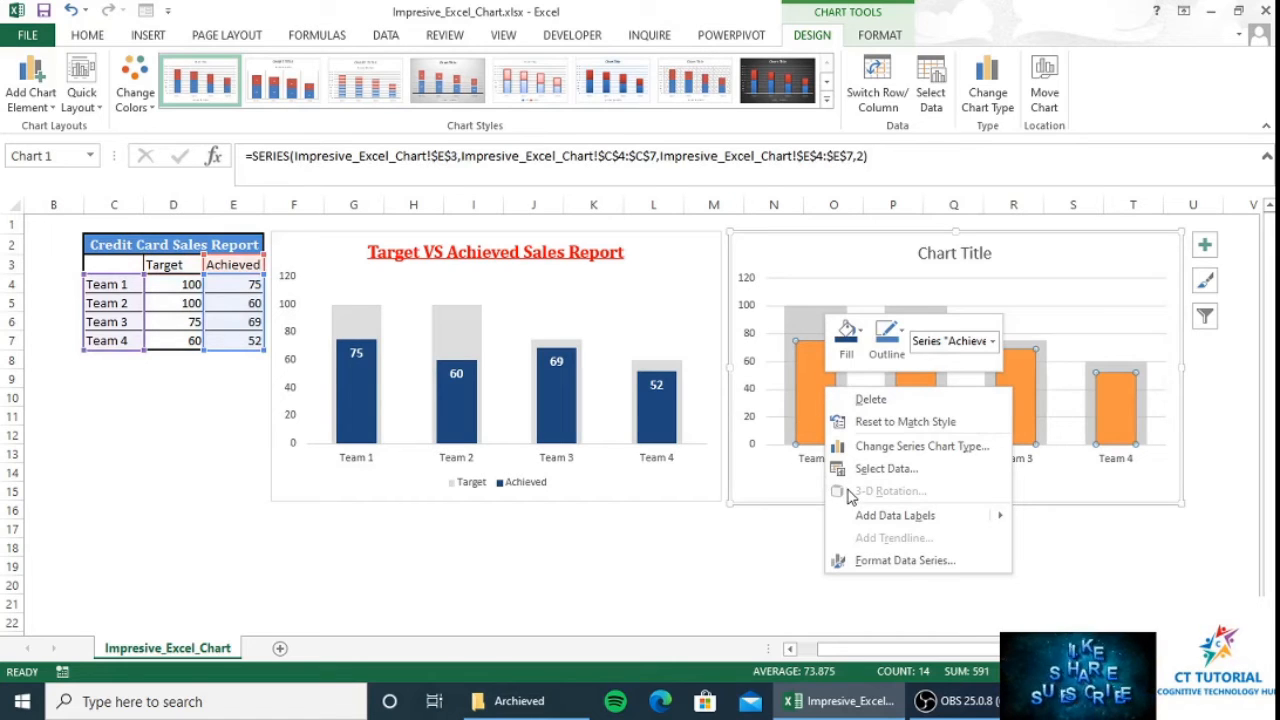
pyautogui.click(815, 397)
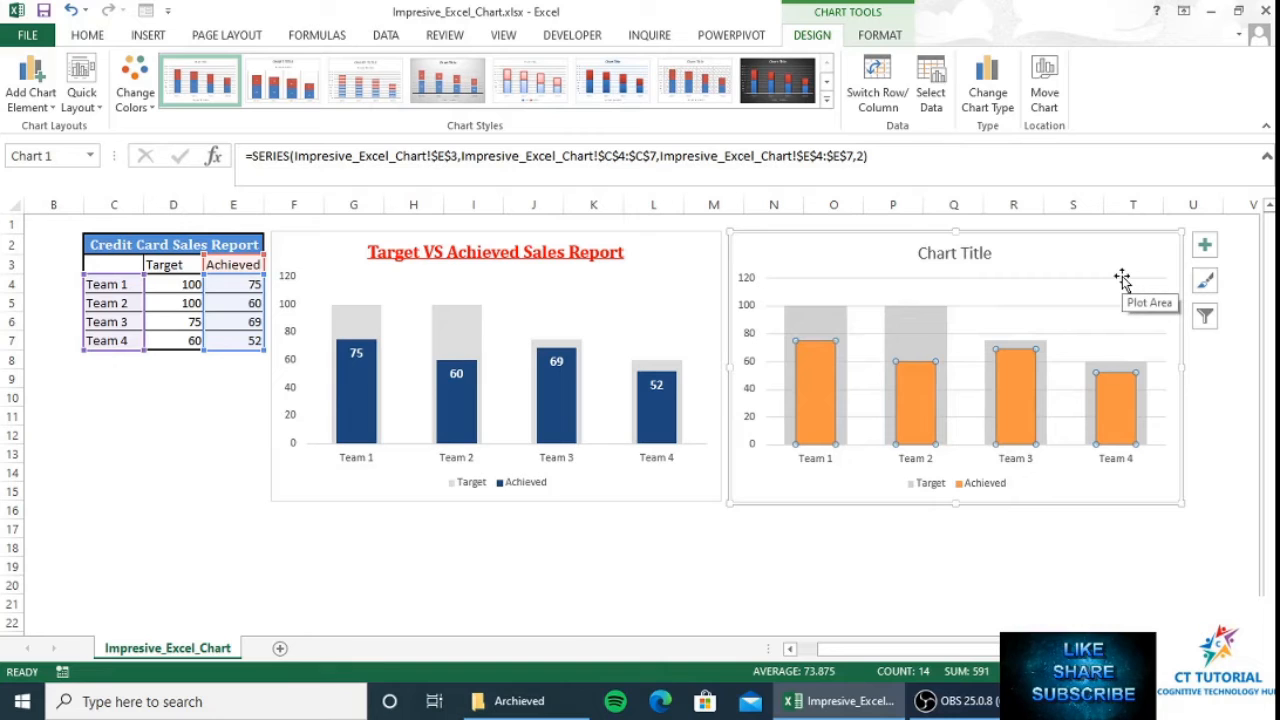
pyautogui.click(1205, 247)
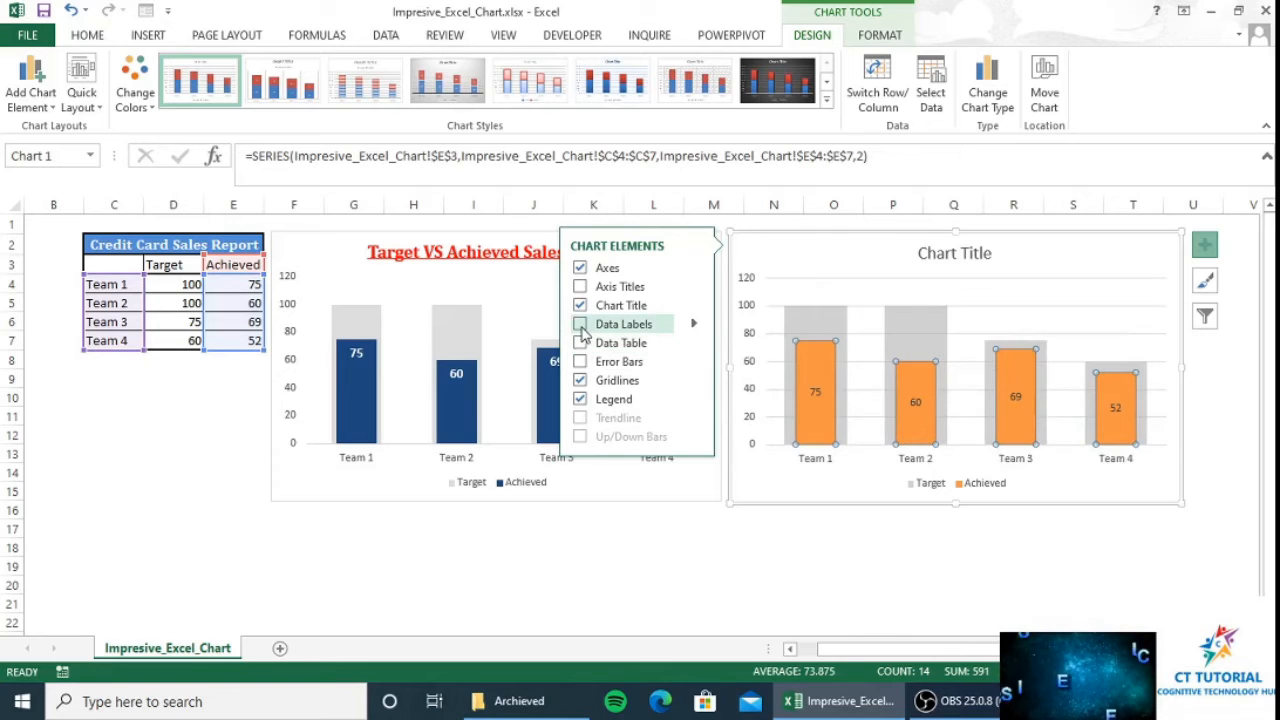
pyautogui.click(694, 325)
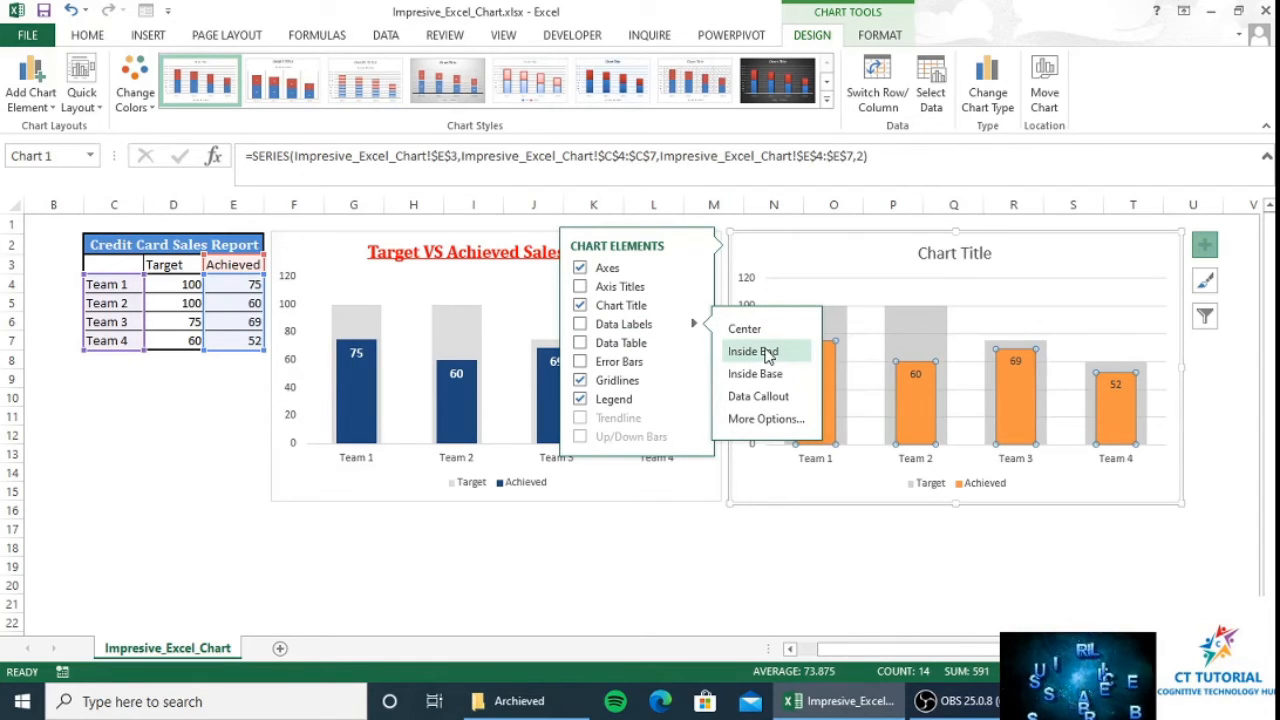
pyautogui.click(766, 353)
# - Format the Achieved data labels as bold, size 10.5, in the standard red font colour
pyautogui.click(813, 350)
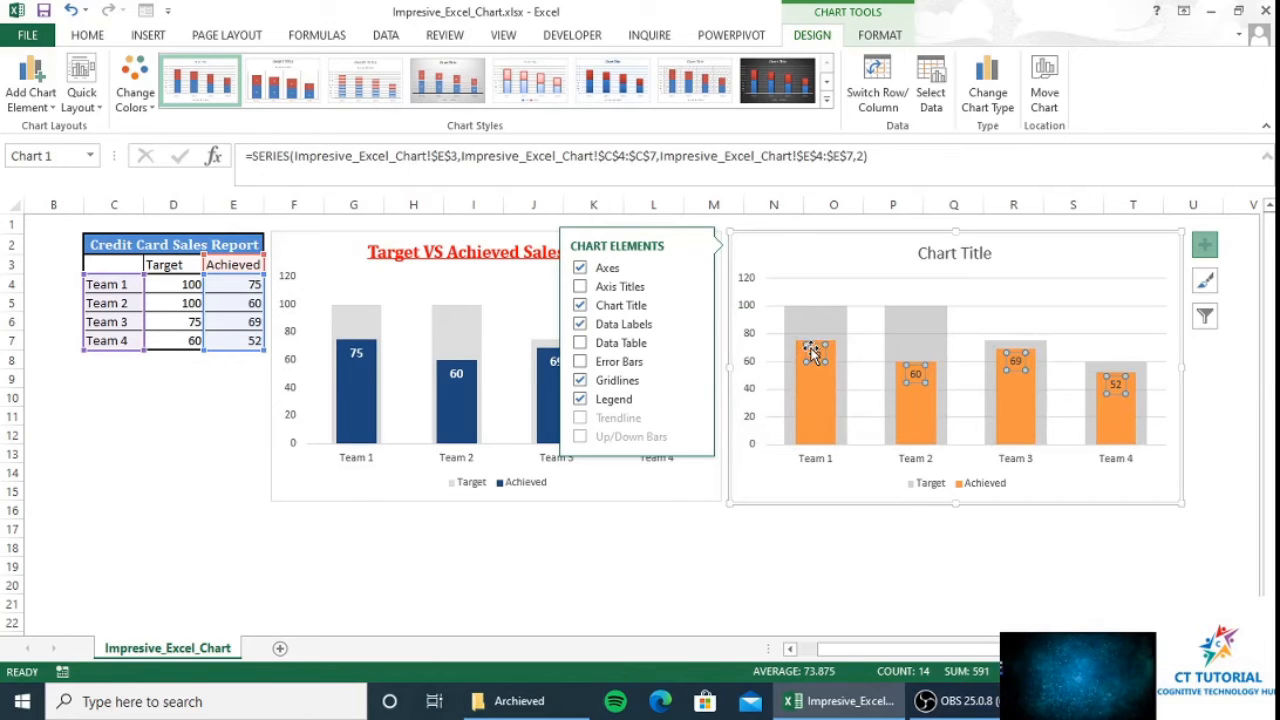
pyautogui.click(90, 36)
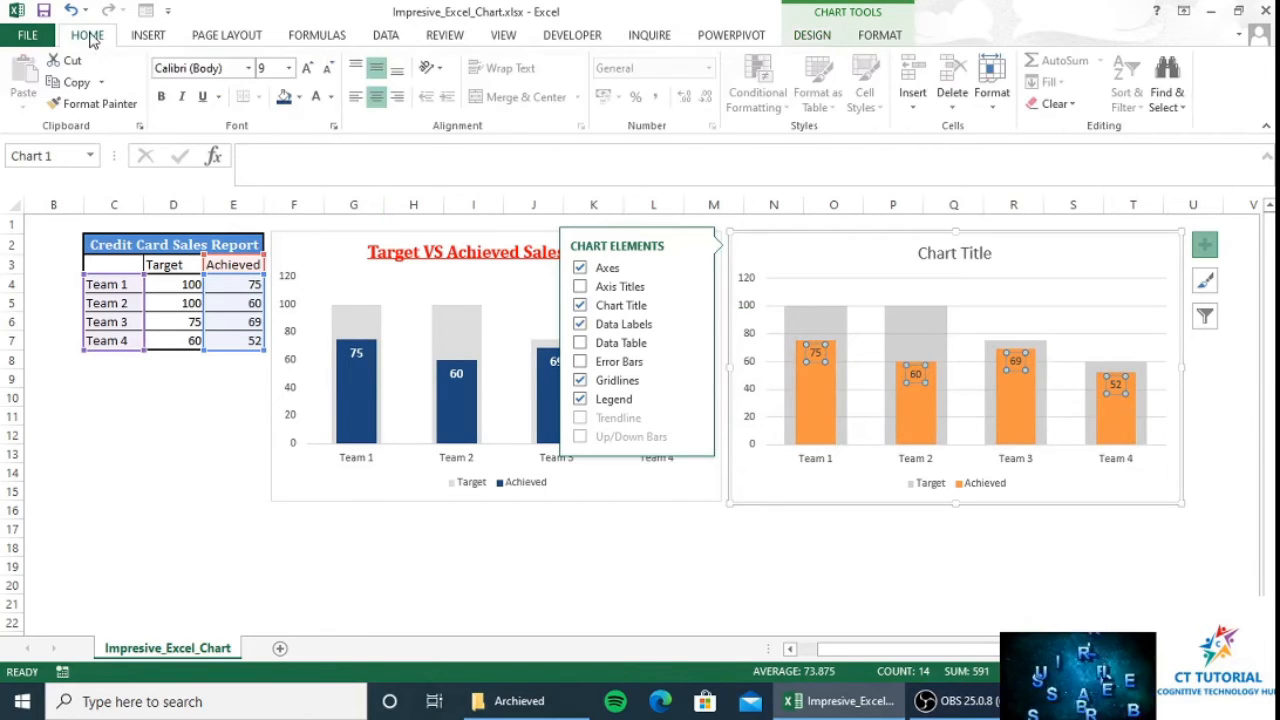
pyautogui.click(288, 68)
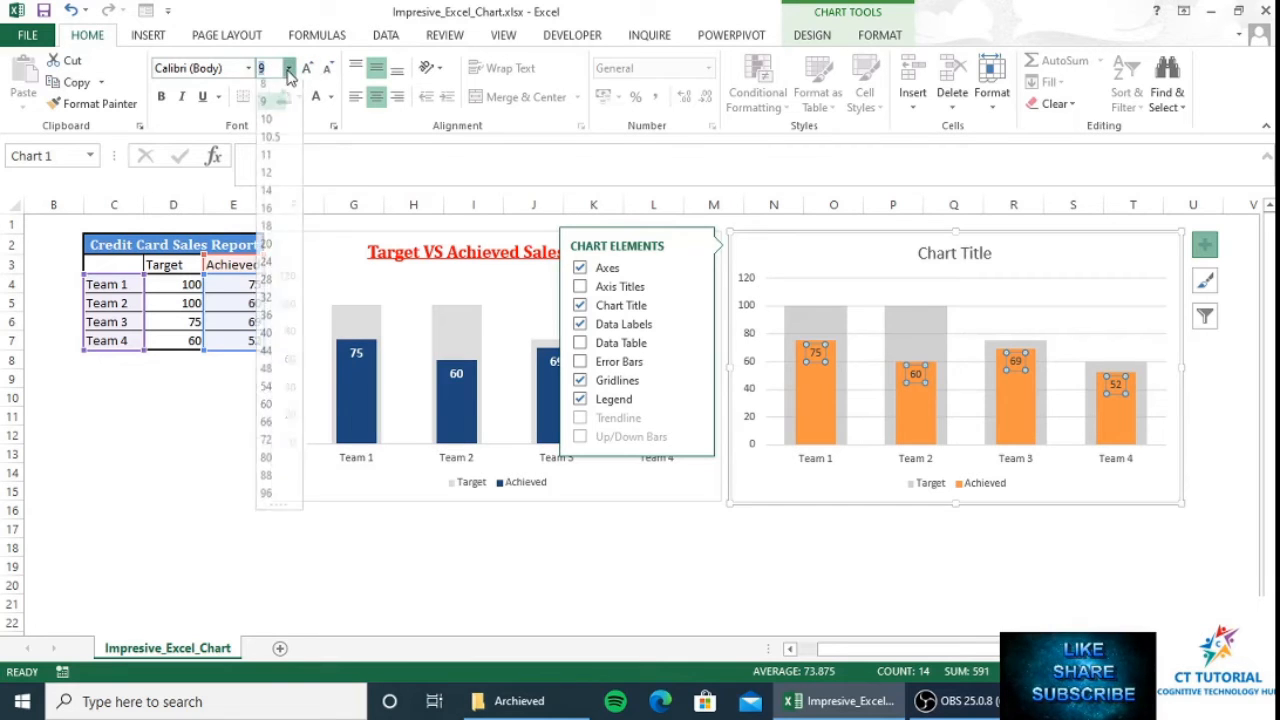
pyautogui.click(281, 143)
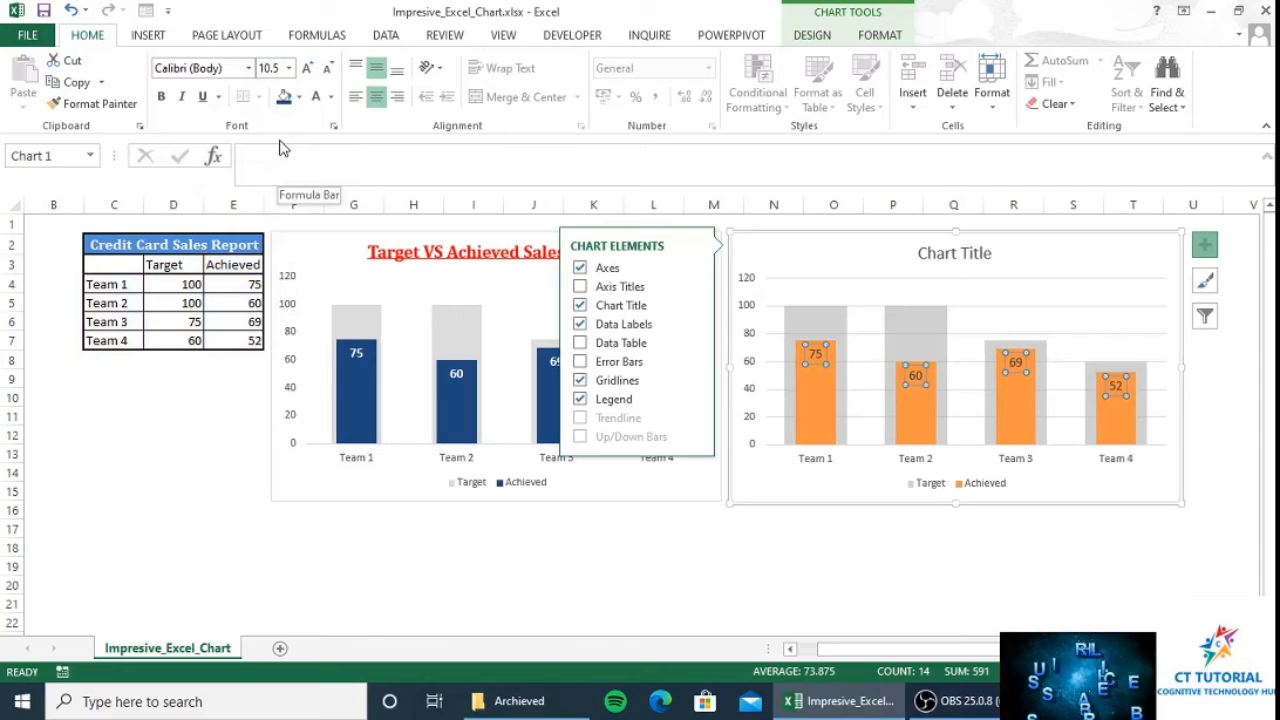
pyautogui.click(160, 98)
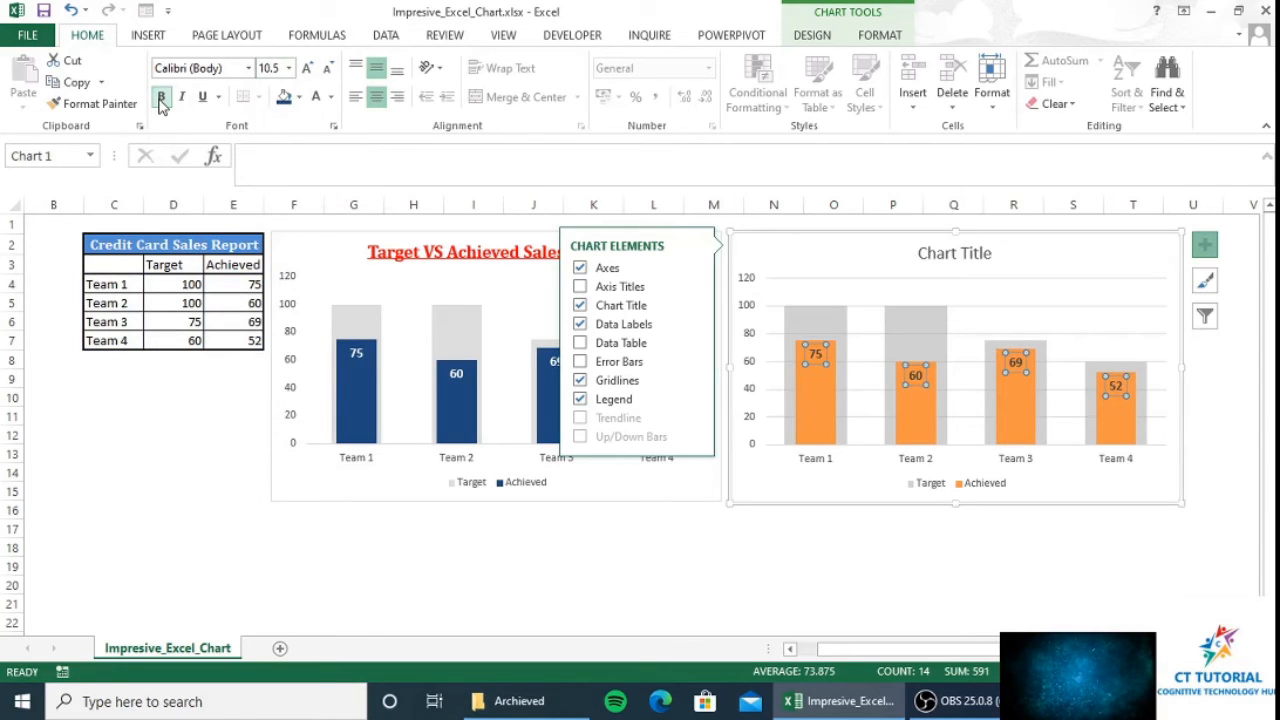
pyautogui.click(332, 99)
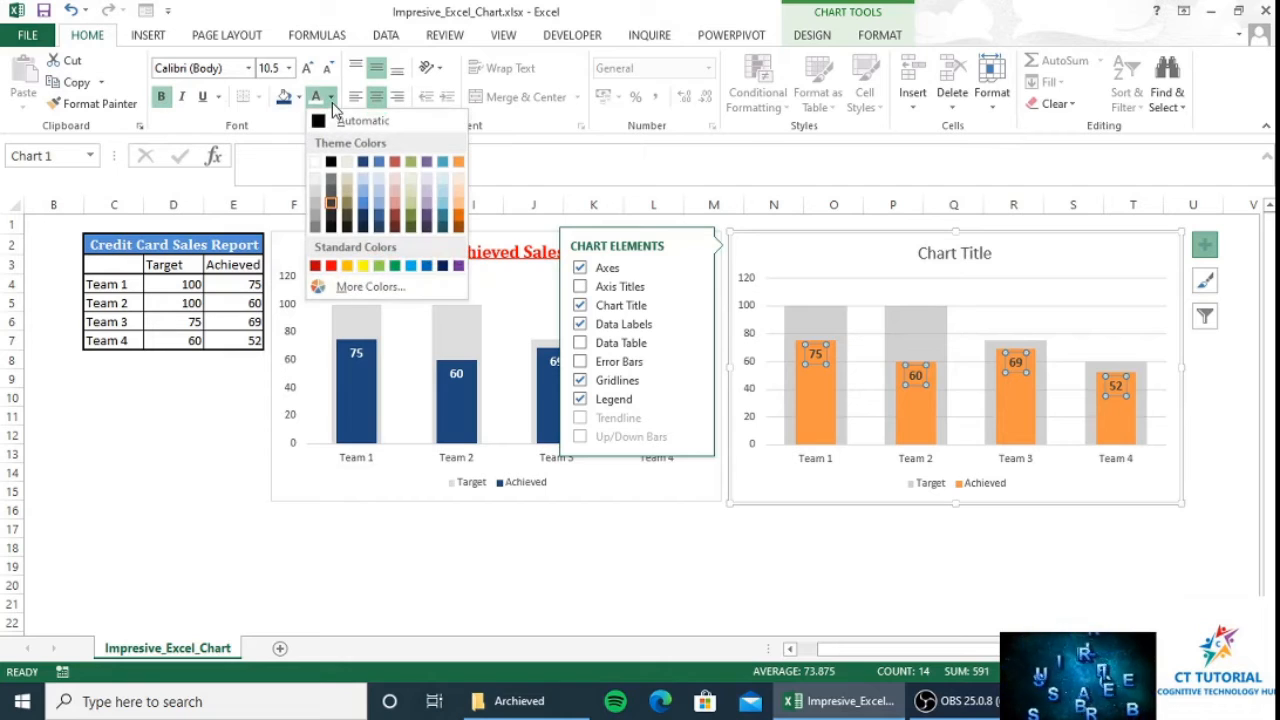
pyautogui.click(332, 268)
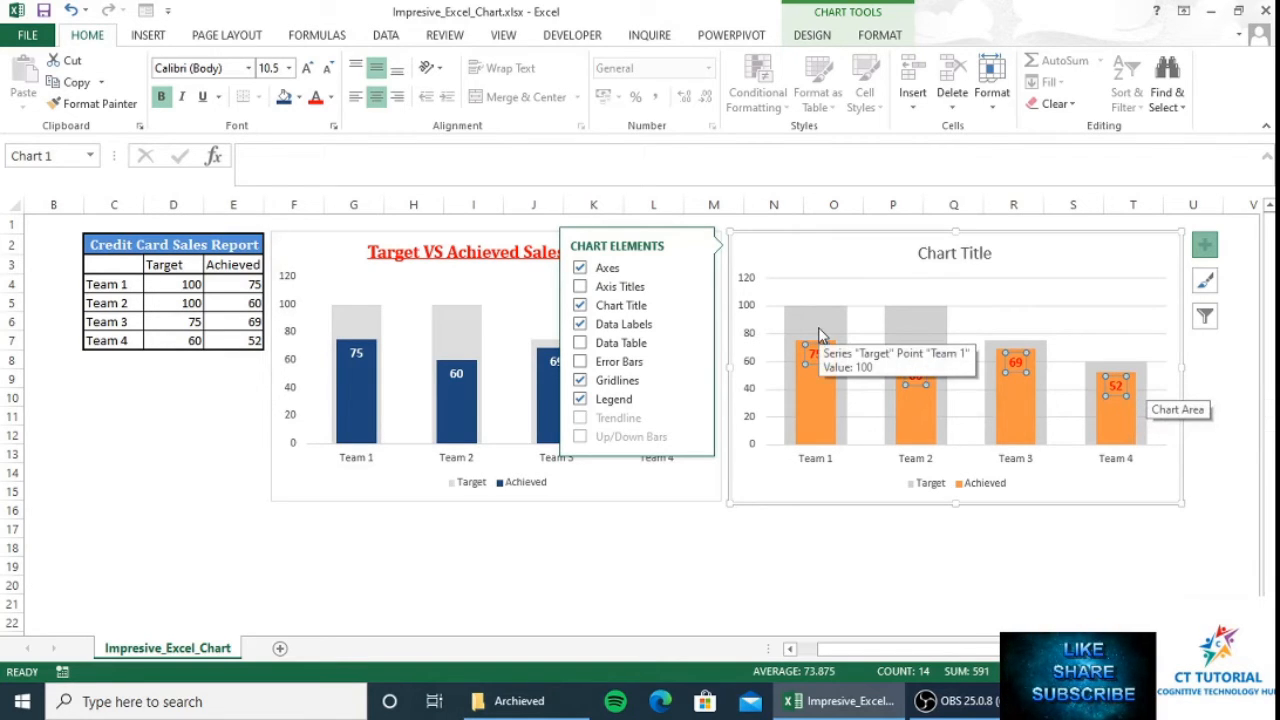
# - Give the new chart's vertical value axis a solid black line
pyautogui.click(756, 335)
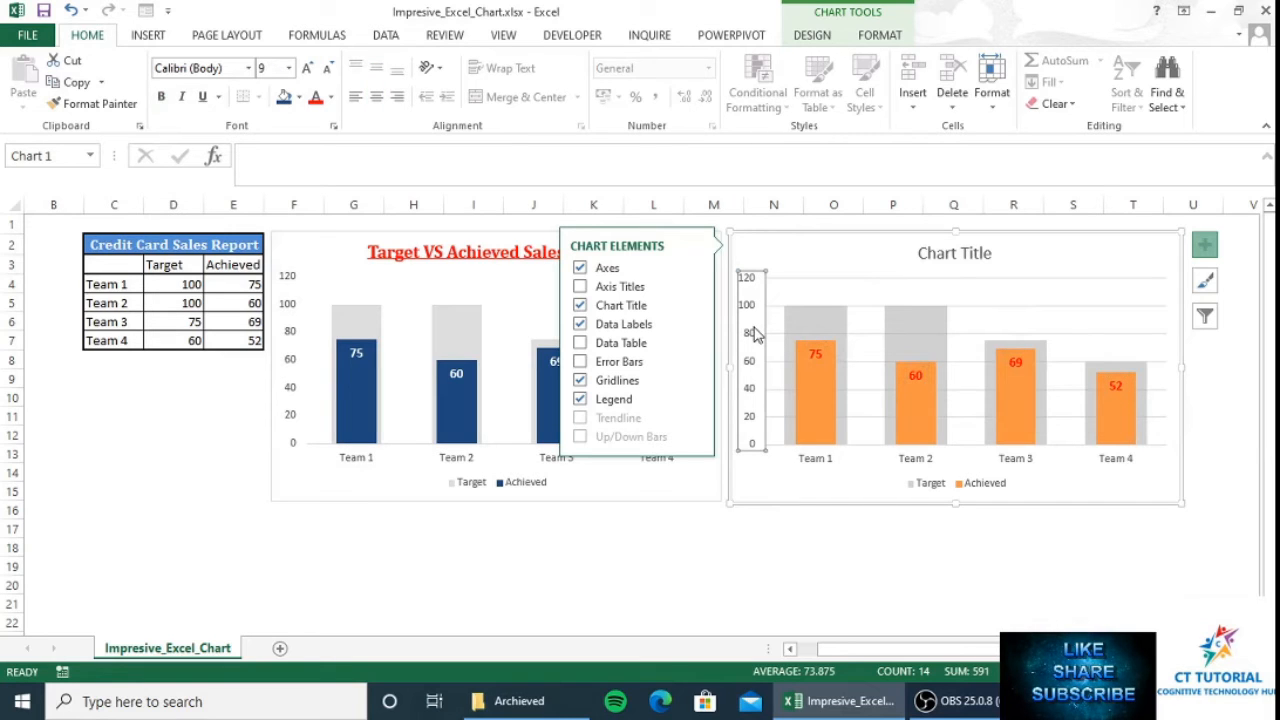
pyautogui.rightClick(756, 335)
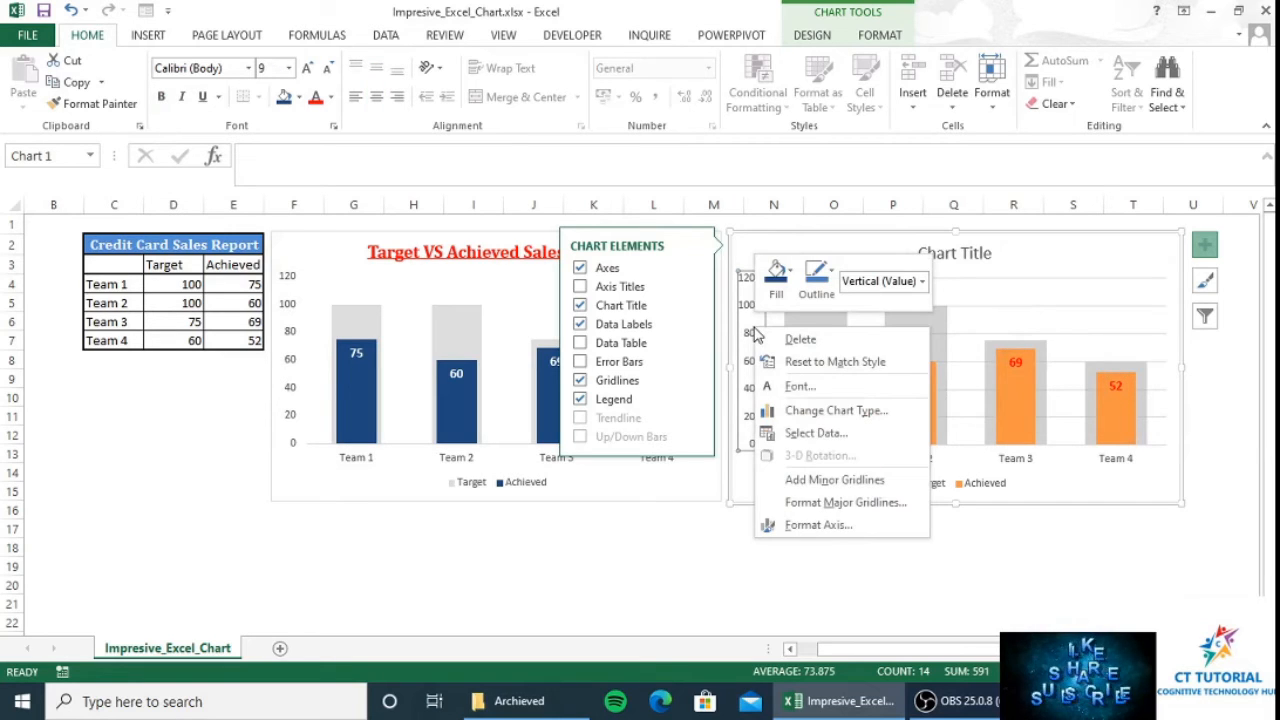
pyautogui.click(850, 526)
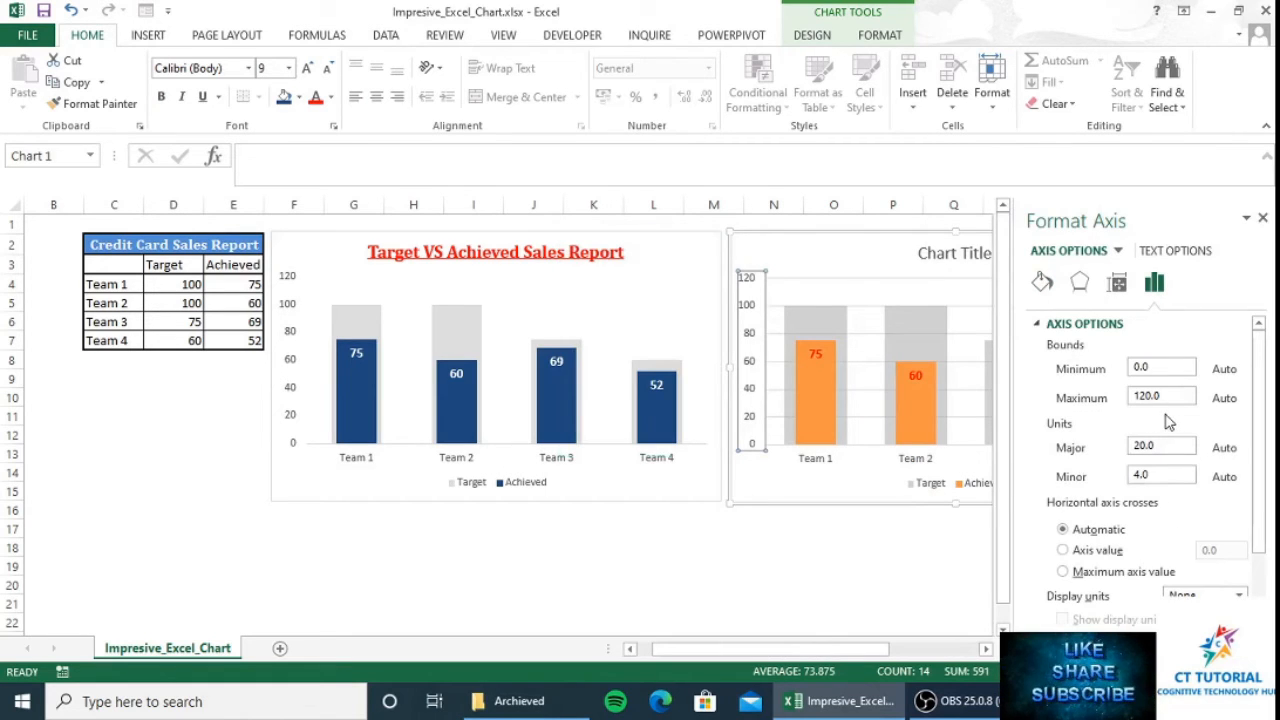
pyautogui.click(1042, 282)
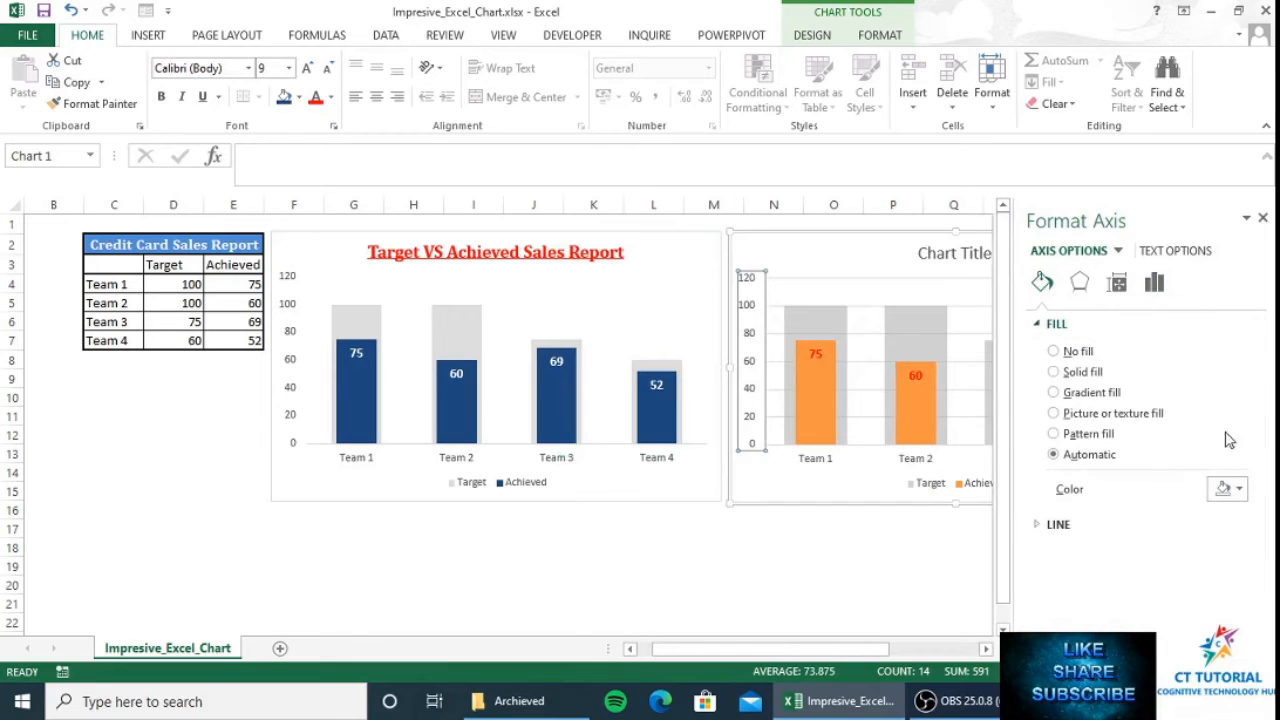
pyautogui.click(1040, 524)
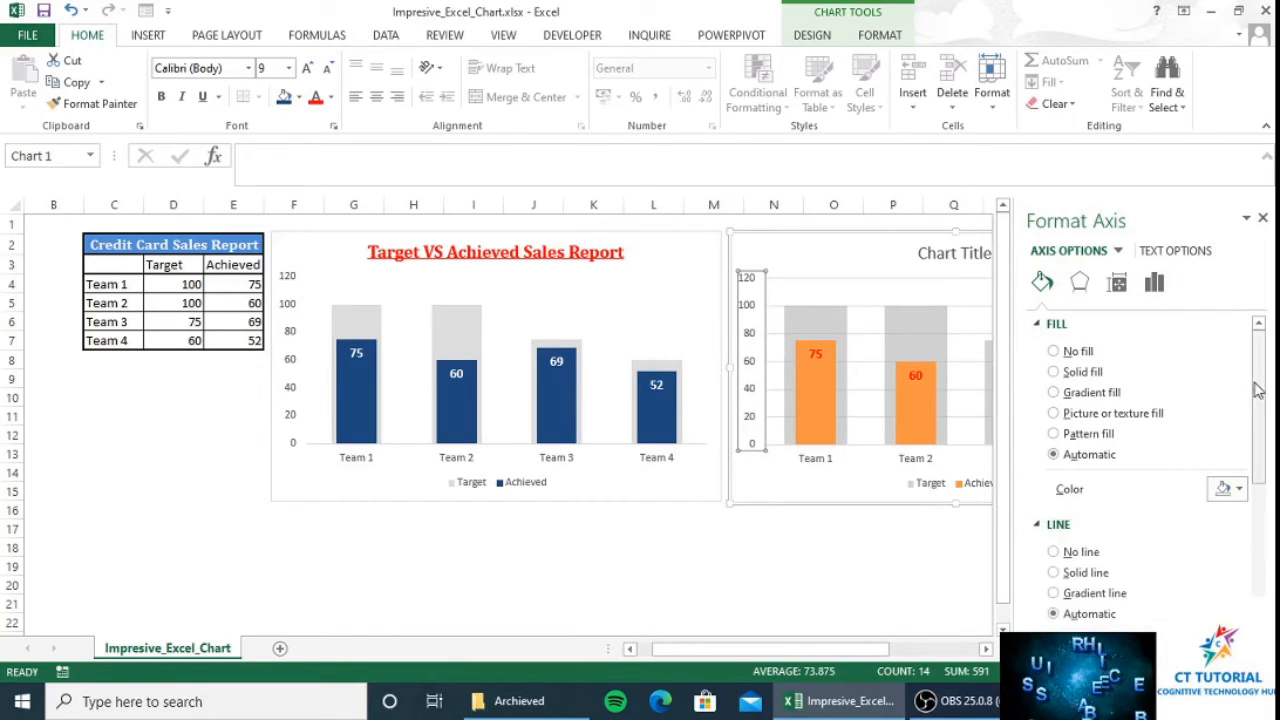
pyautogui.moveTo(1258, 390); pyautogui.dragTo(1268, 505)
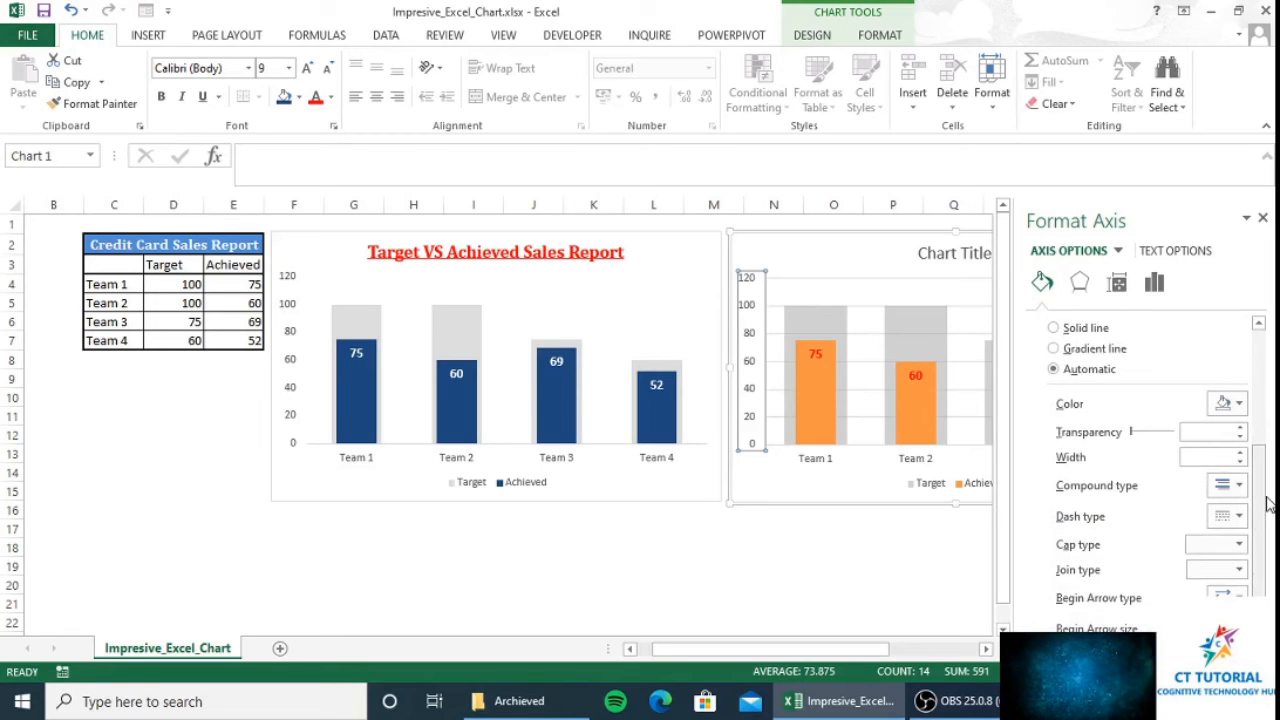
pyautogui.click(1053, 328)
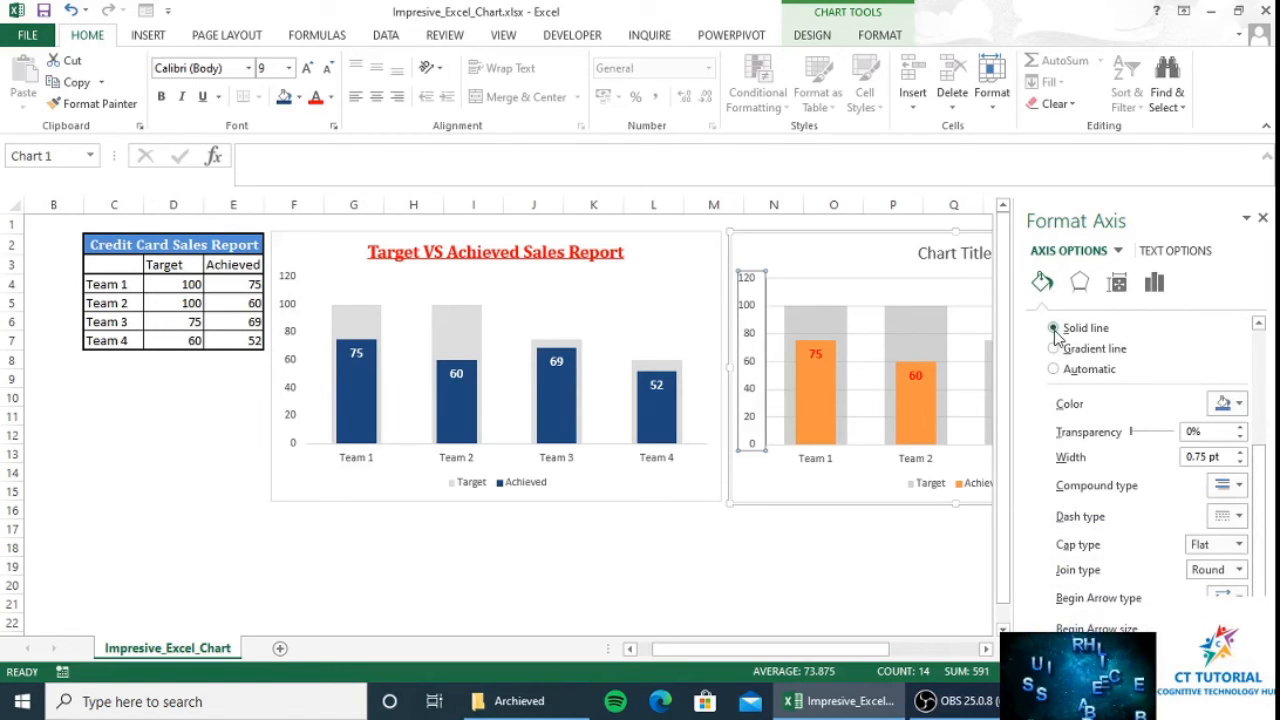
pyautogui.click(1230, 404)
pyautogui.click(1141, 447)
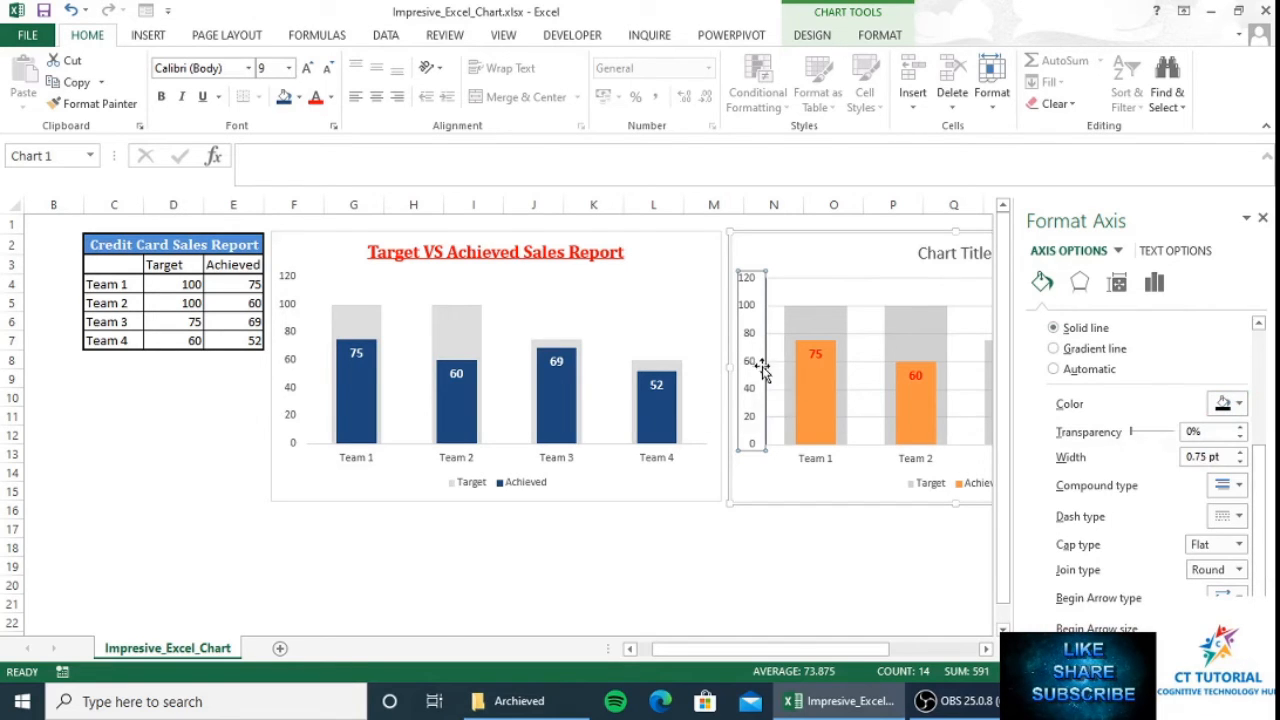
# - Give the new chart's horizontal category axis a solid black line
pyautogui.click(834, 466)
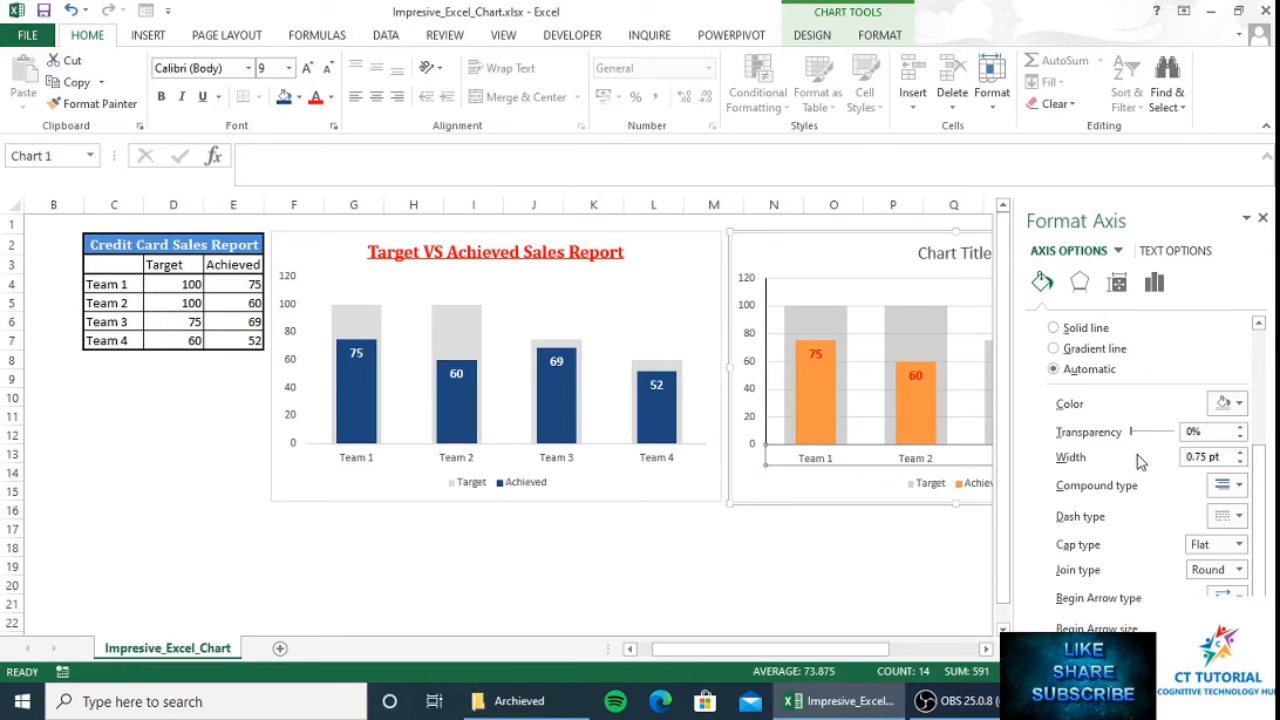
pyautogui.click(1053, 328)
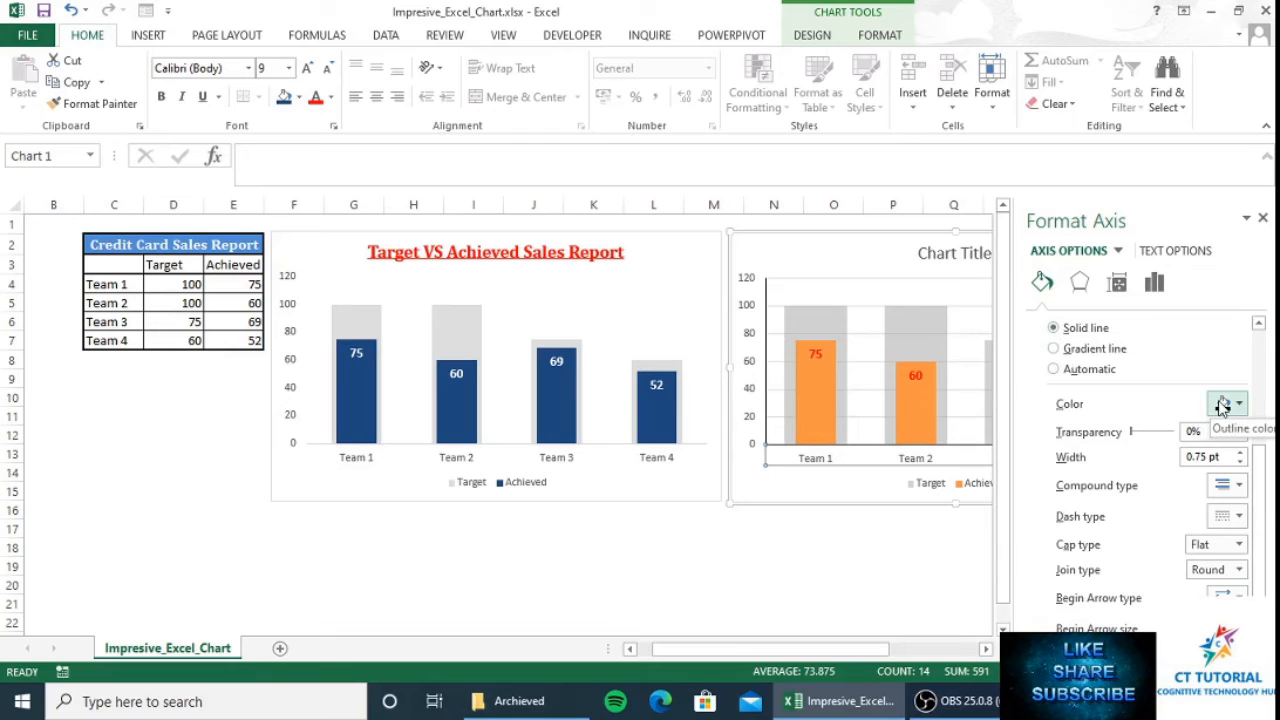
pyautogui.click(864, 292)
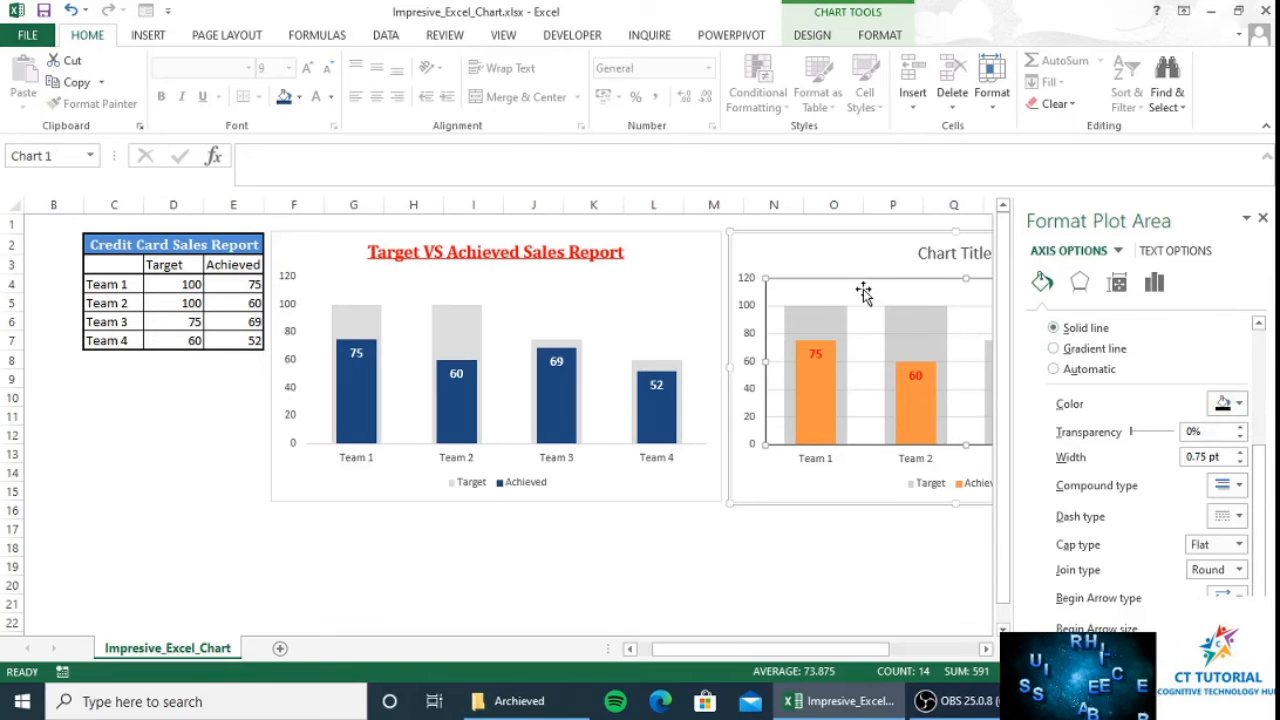
# - Delete the major gridlines from the new chart and close the formatting pane
pyautogui.click(976, 316)
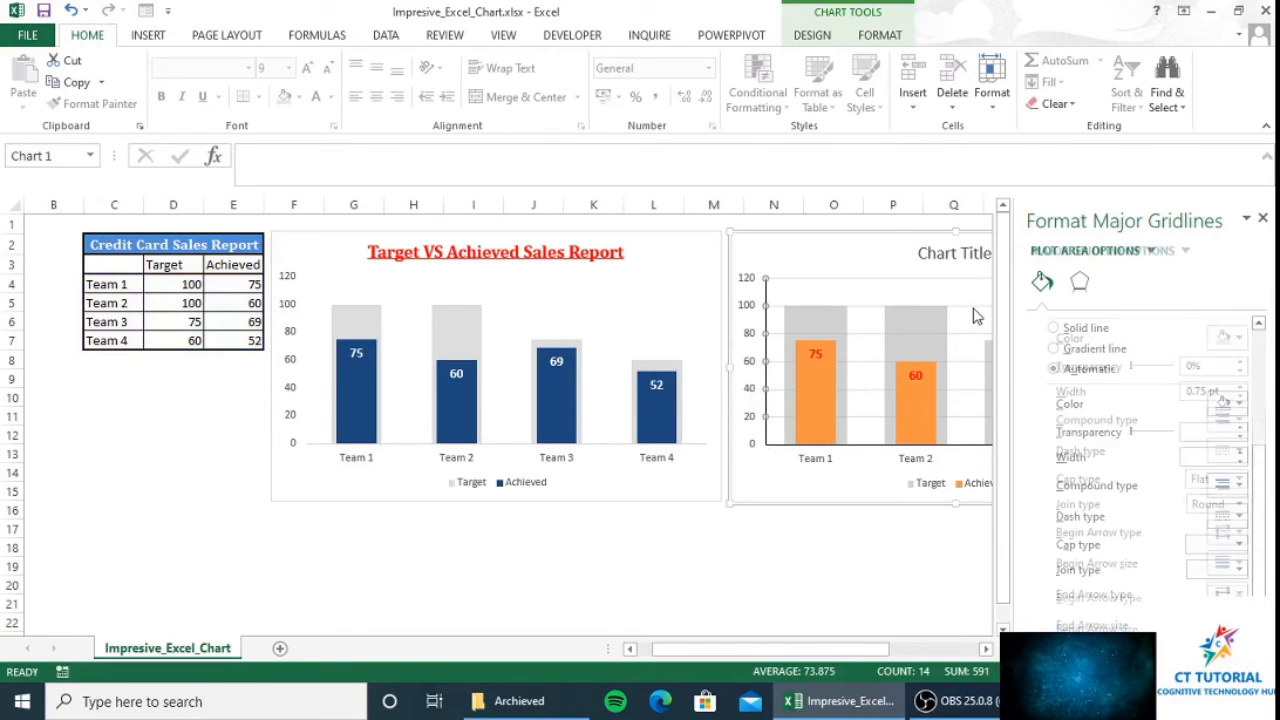
pyautogui.click(1262, 217)
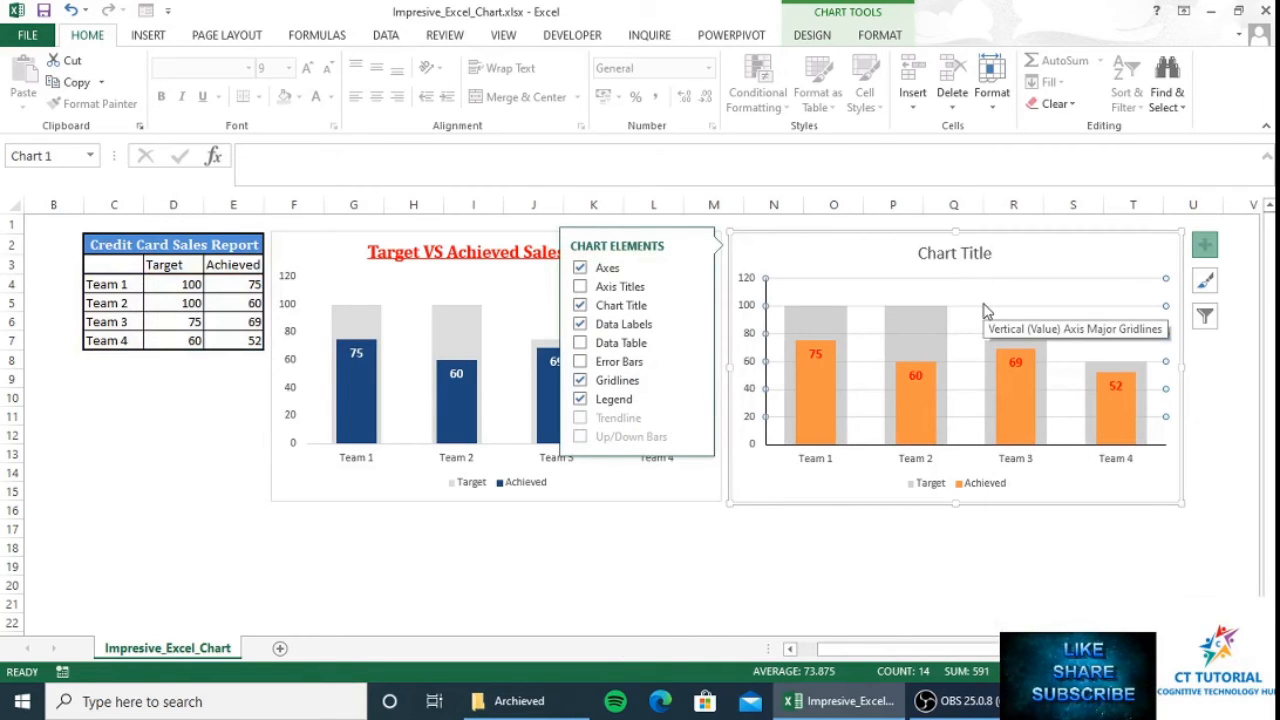
pyautogui.press('Delete')
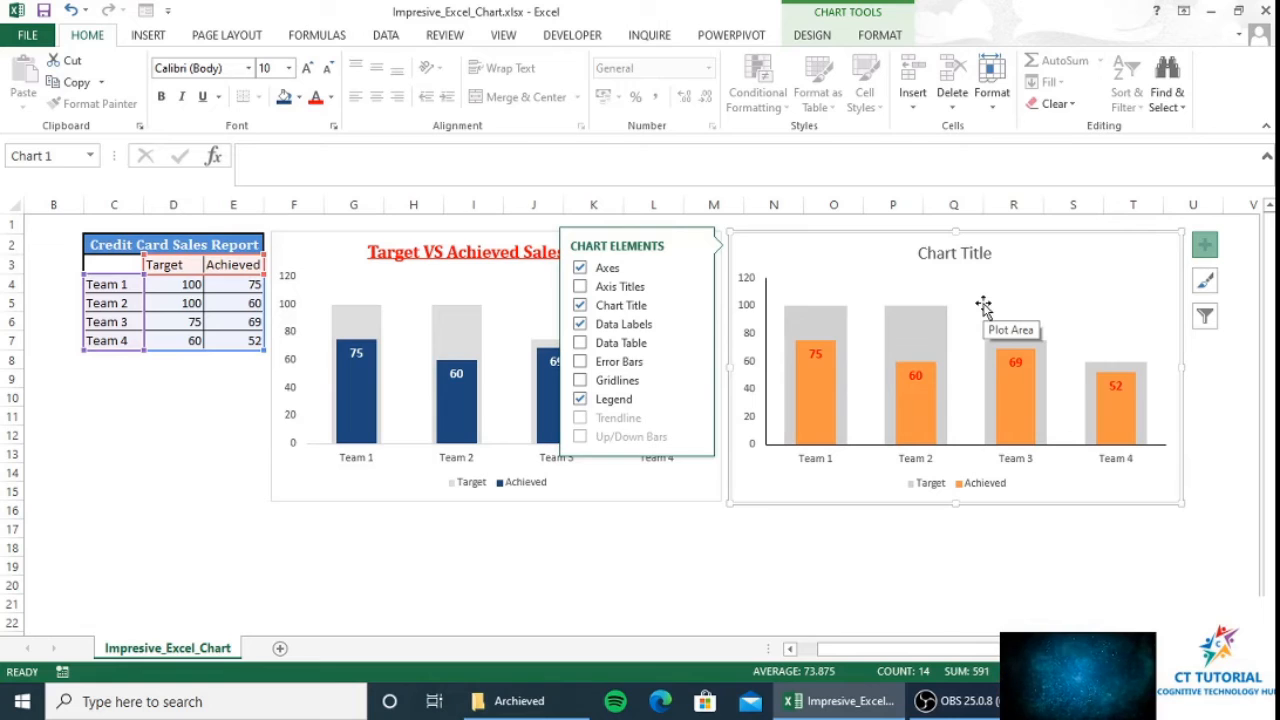
# - Replace the new chart's placeholder title with "Target VS Achieved"
pyautogui.click(955, 255)
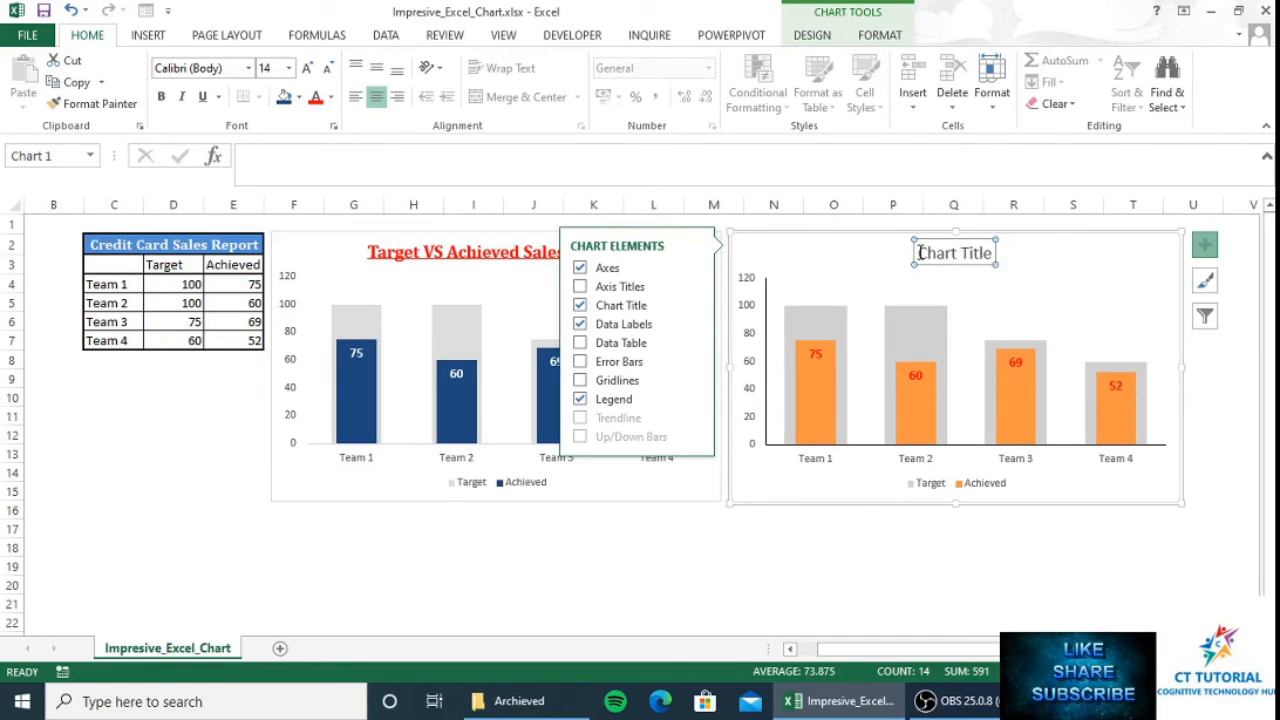
pyautogui.click(918, 253)
pyautogui.moveTo(918, 253); pyautogui.dragTo(981, 250)
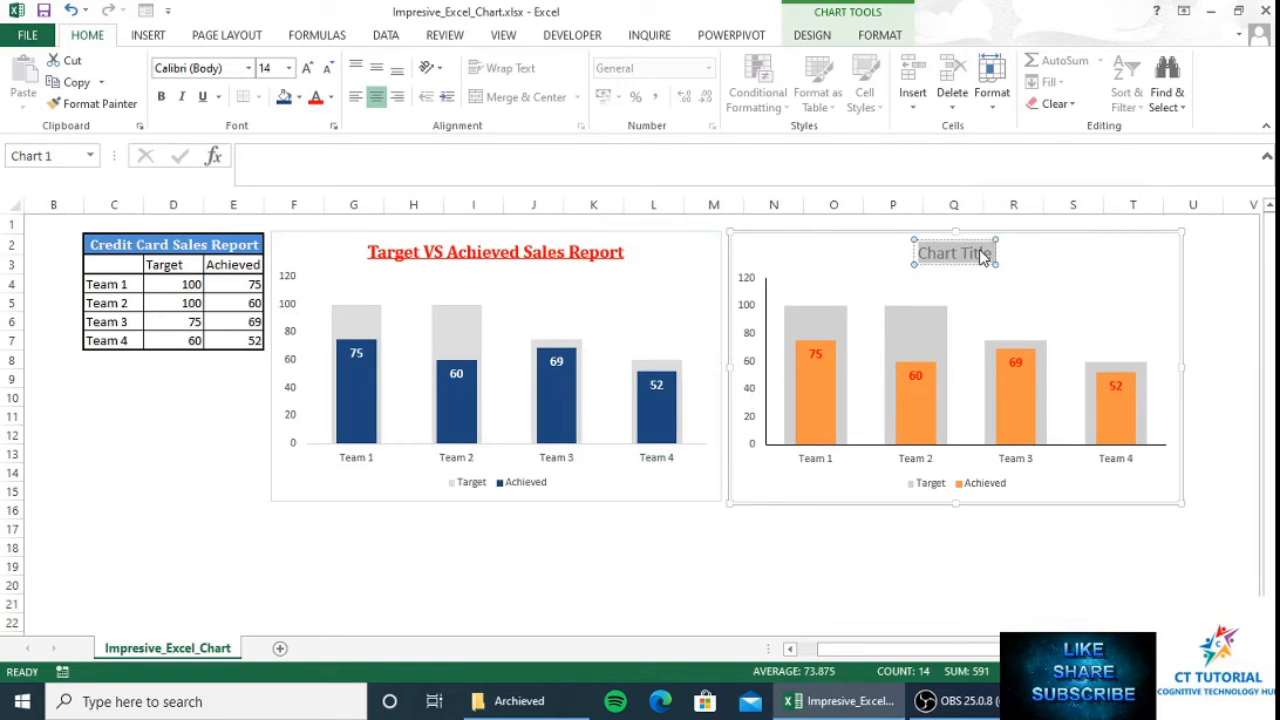
pyautogui.write('T')
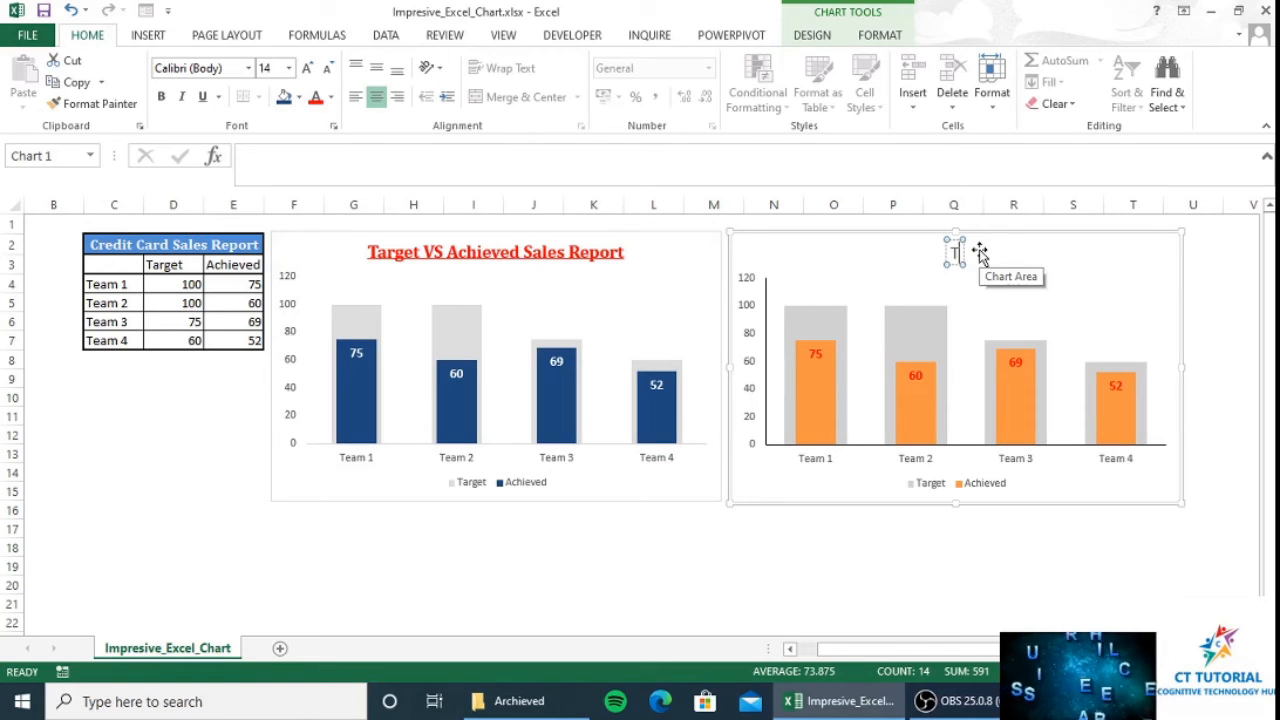
pyautogui.write('A')
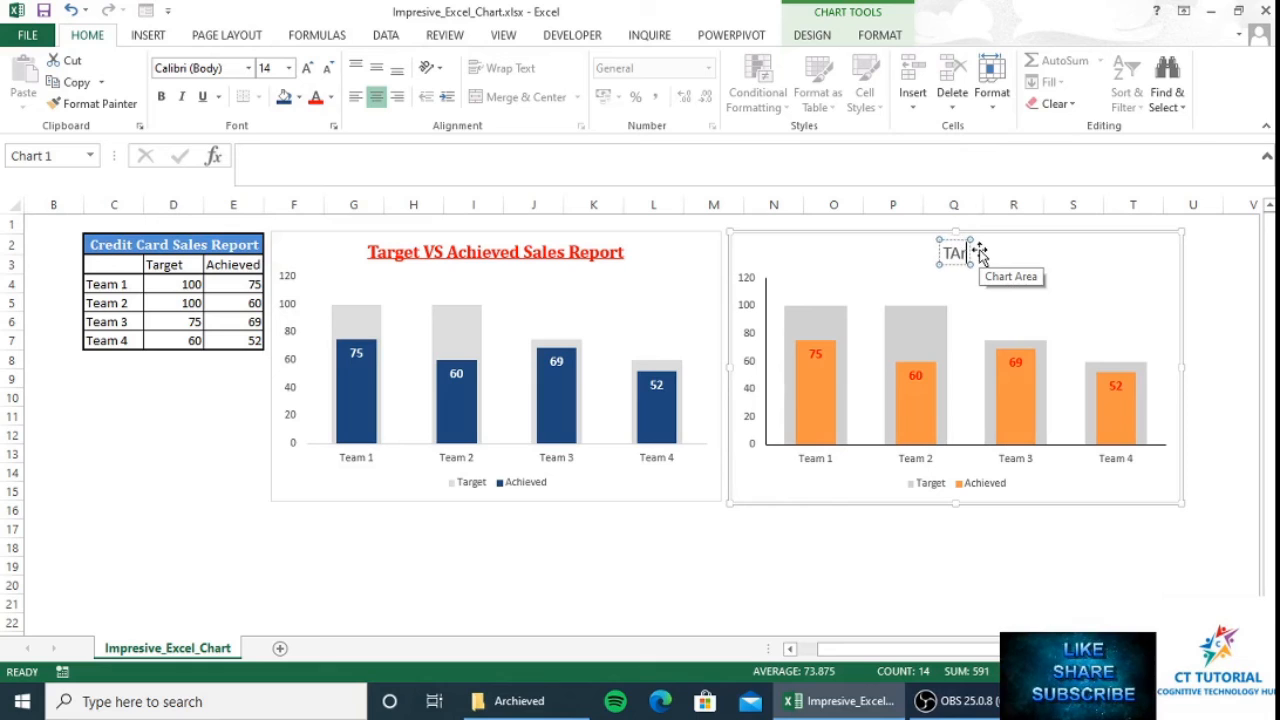
pyautogui.press('BackSpace')
pyautogui.write('a')
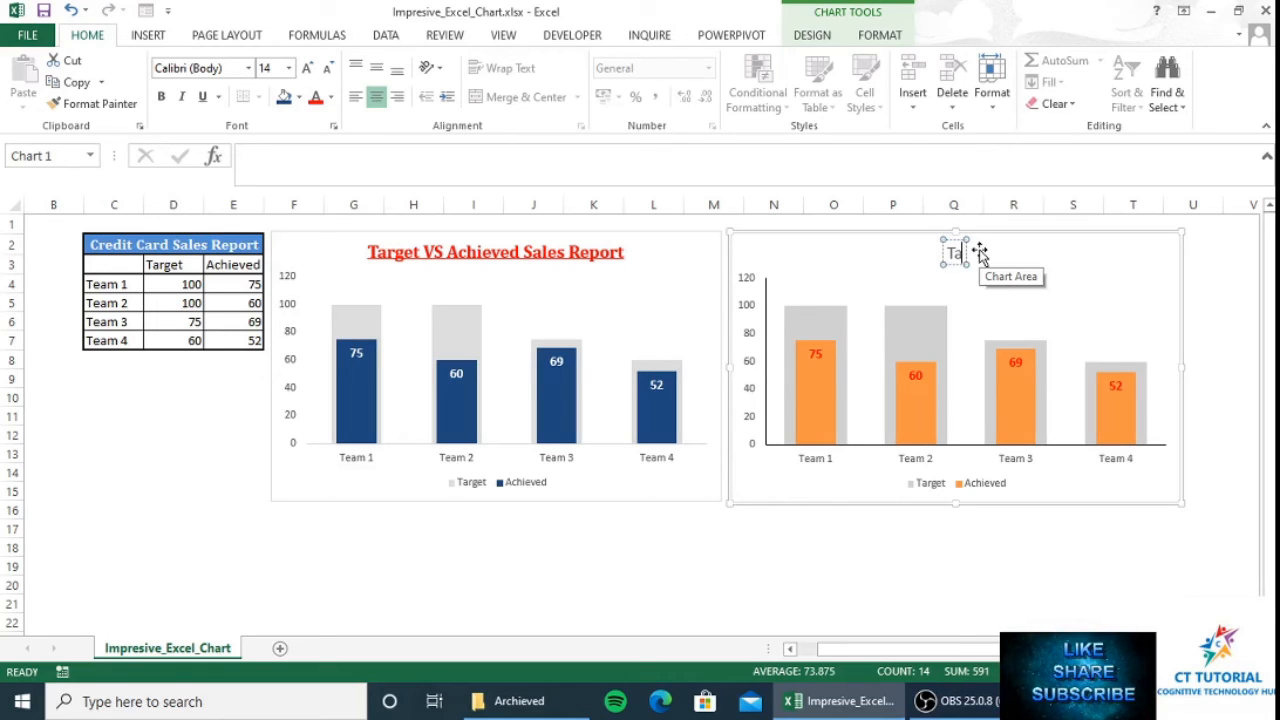
pyautogui.write('rget')
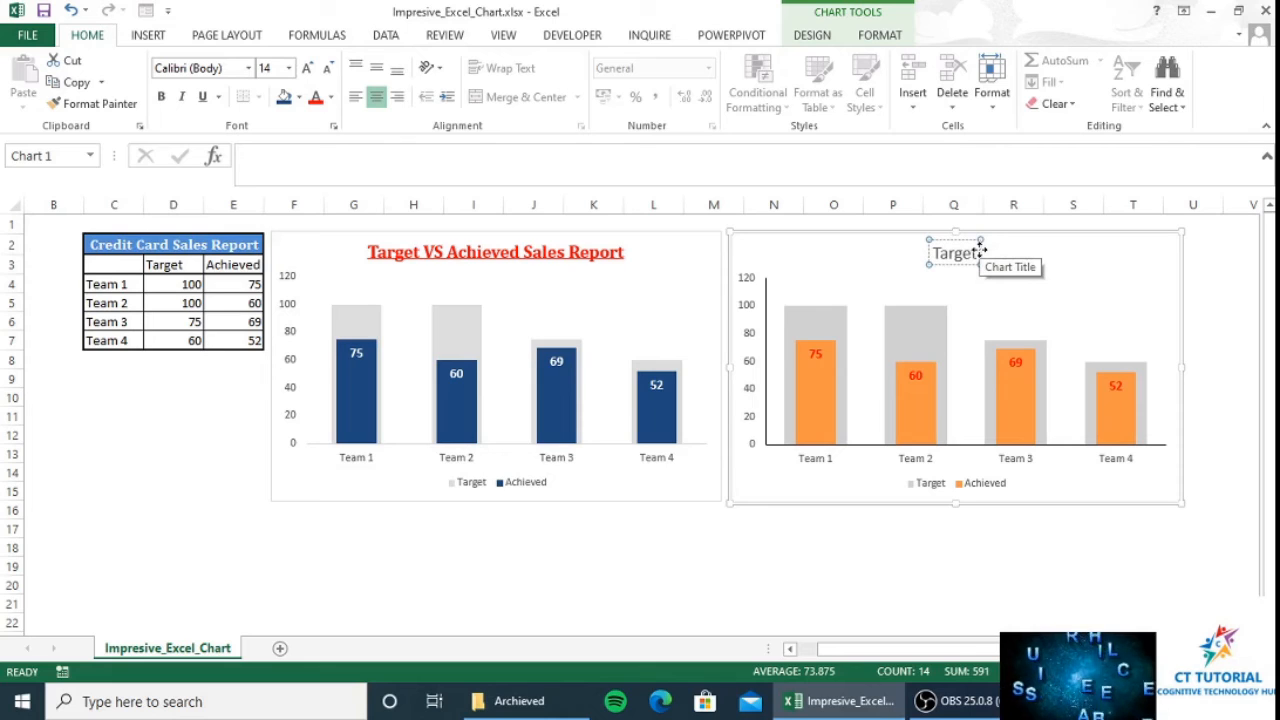
pyautogui.write(' VS')
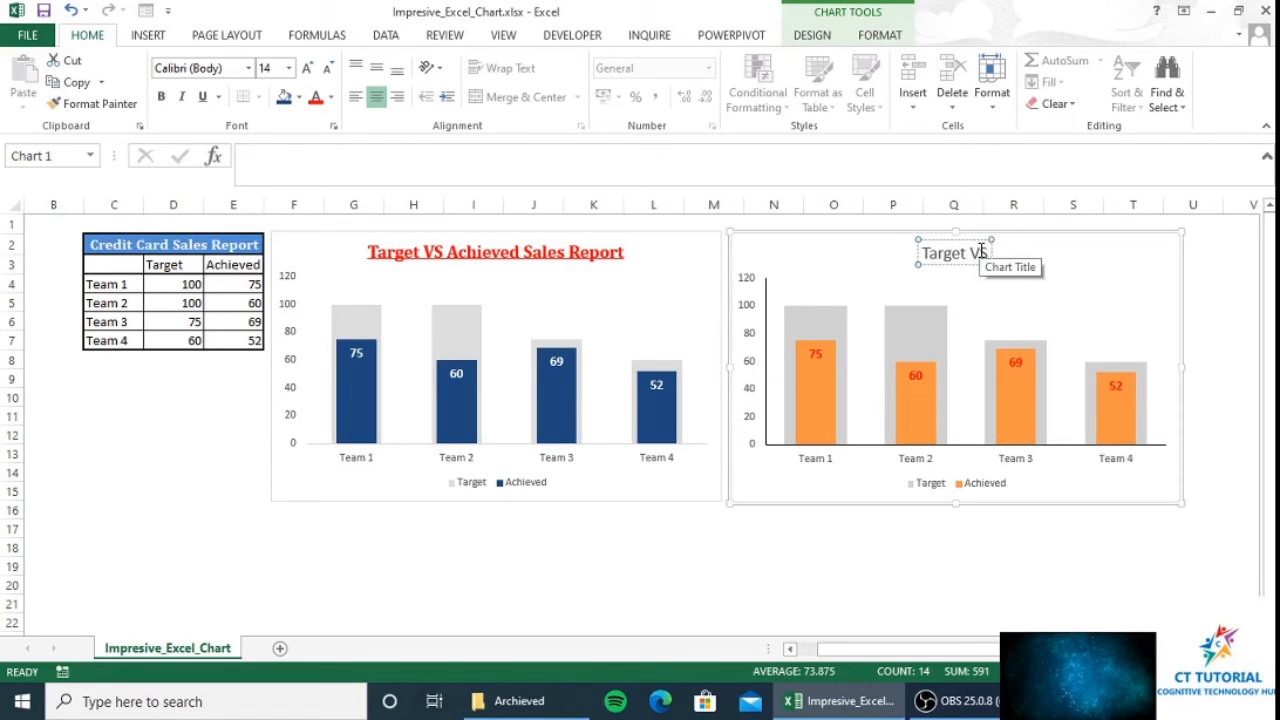
pyautogui.write(' Achiev')
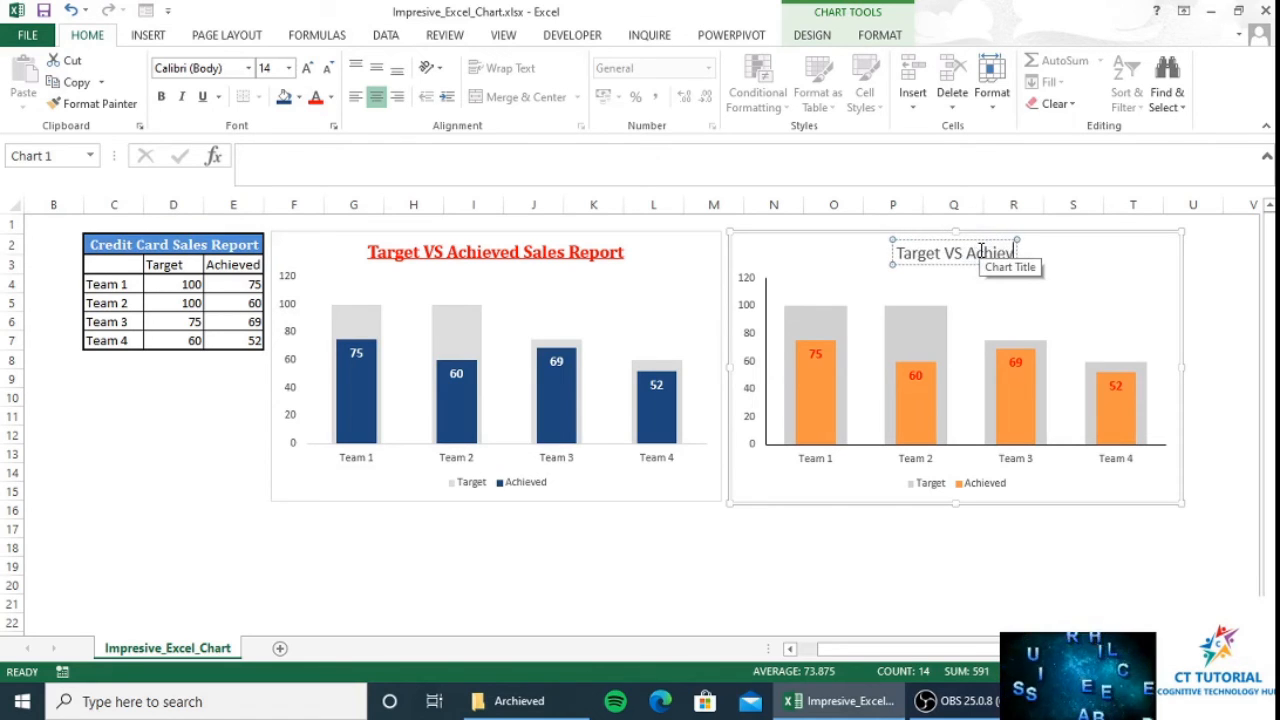
pyautogui.write('ed')
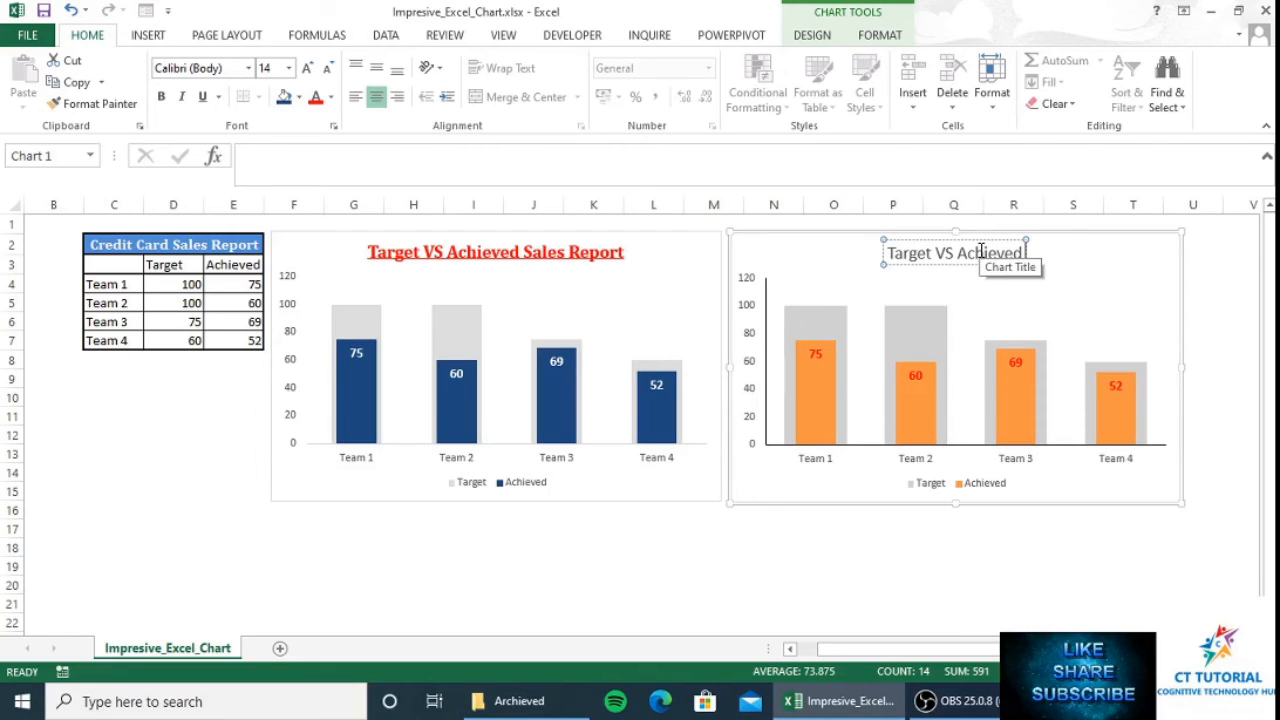
# - Change the new chart's title to "Target VS Achieved Cr Card Sales Report"
pyautogui.press('BackSpace')
pyautogui.press('BackSpace')
pyautogui.press('BackSpace')
pyautogui.press('BackSpace')
pyautogui.press('BackSpace')
pyautogui.press('BackSpace')
pyautogui.write('CR')
pyautogui.press('BackSpace')
pyautogui.press('BackSpace')
pyautogui.press('BackSpace')
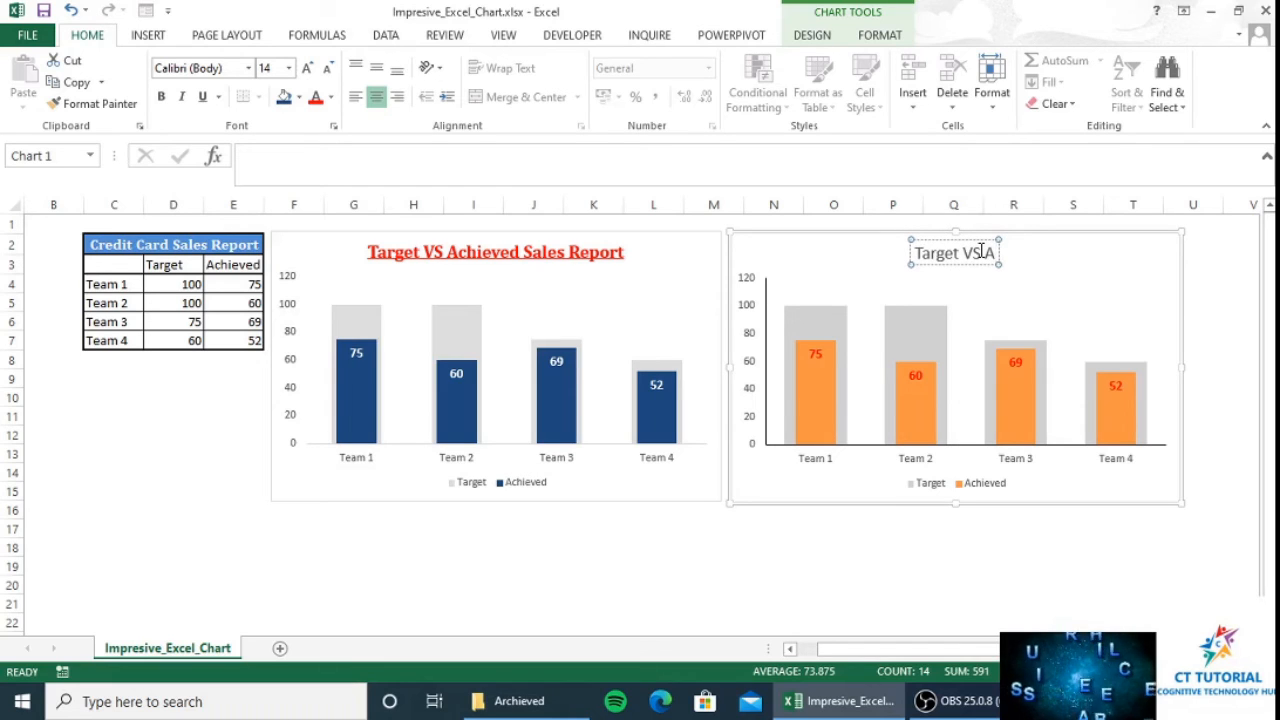
pyautogui.write('chie')
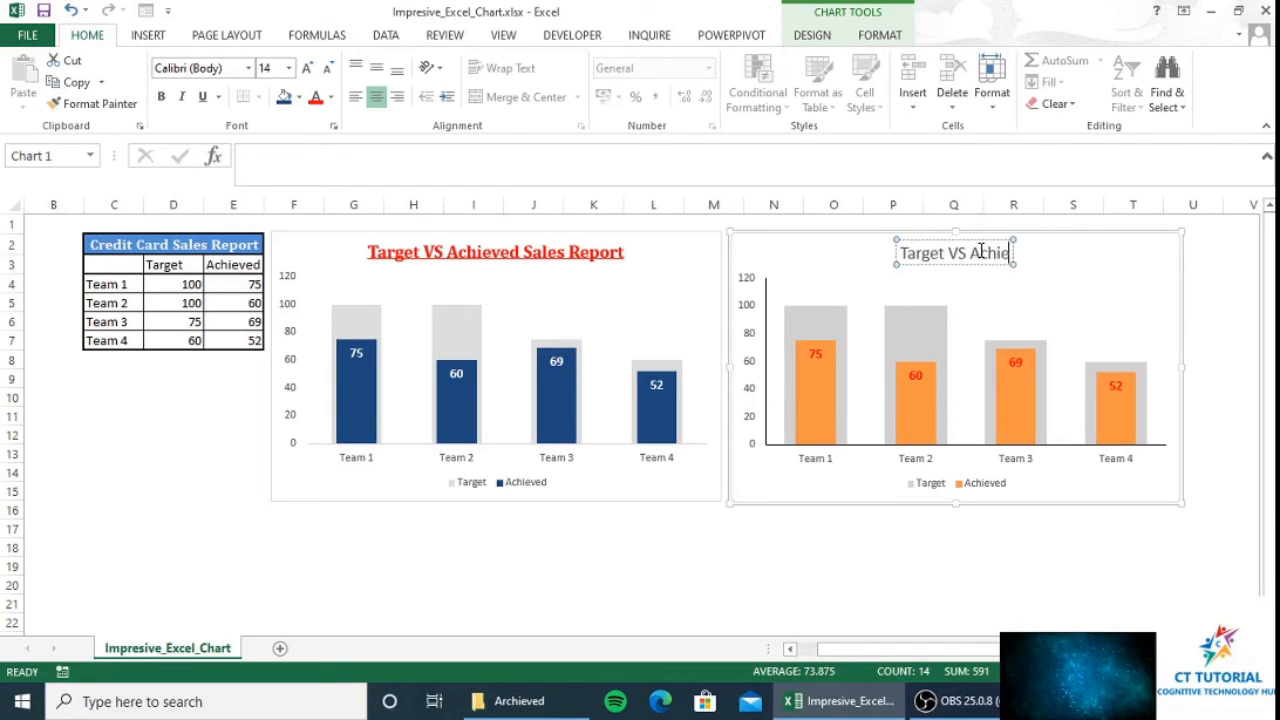
pyautogui.write('ved C')
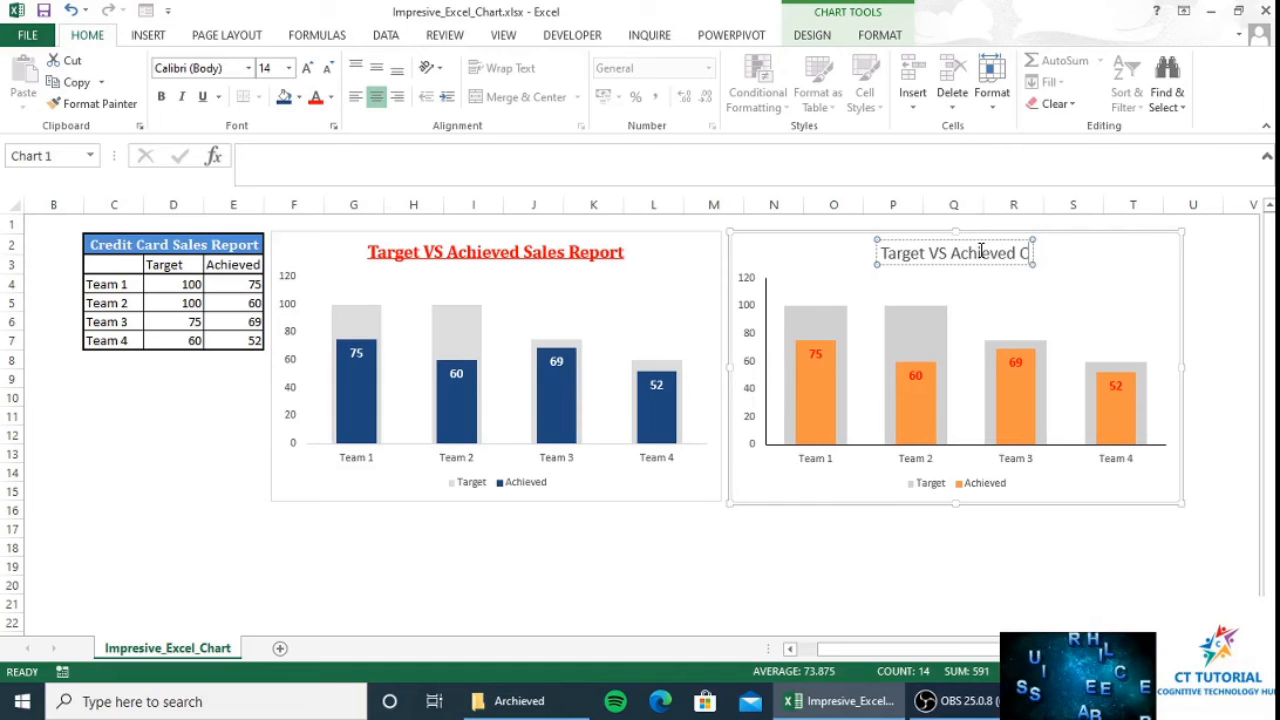
pyautogui.write('r')
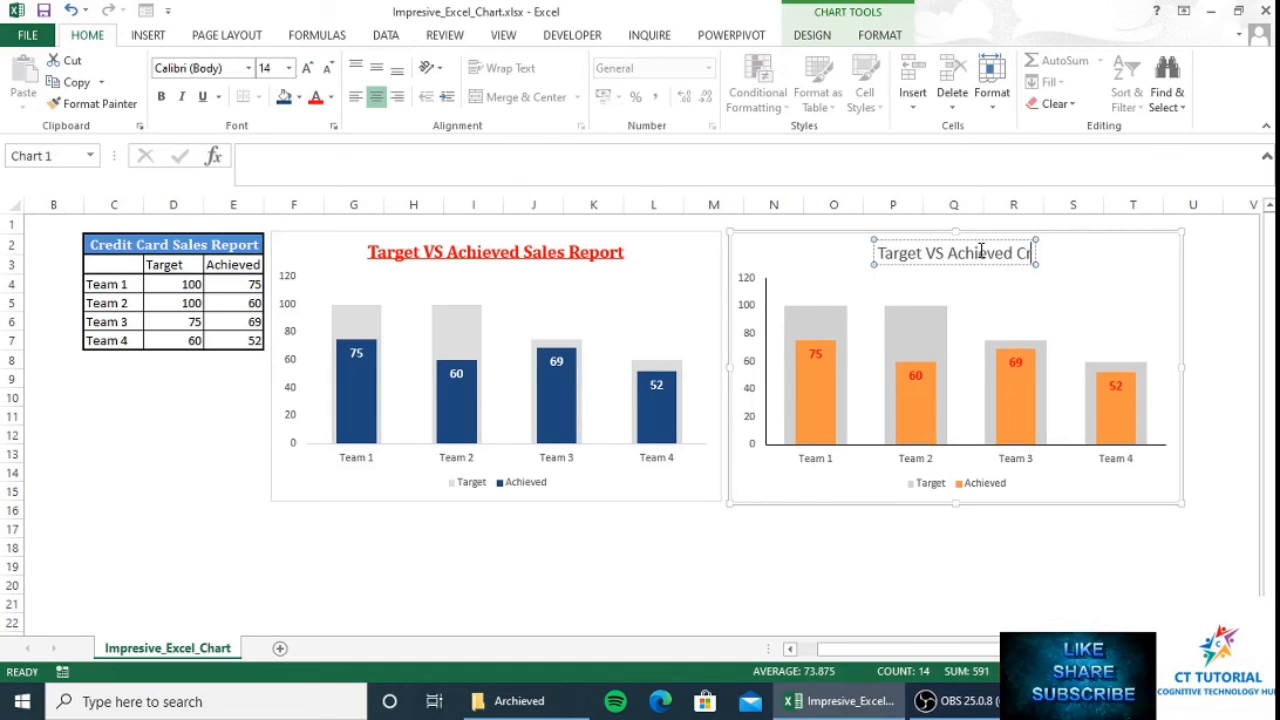
pyautogui.write(' Card')
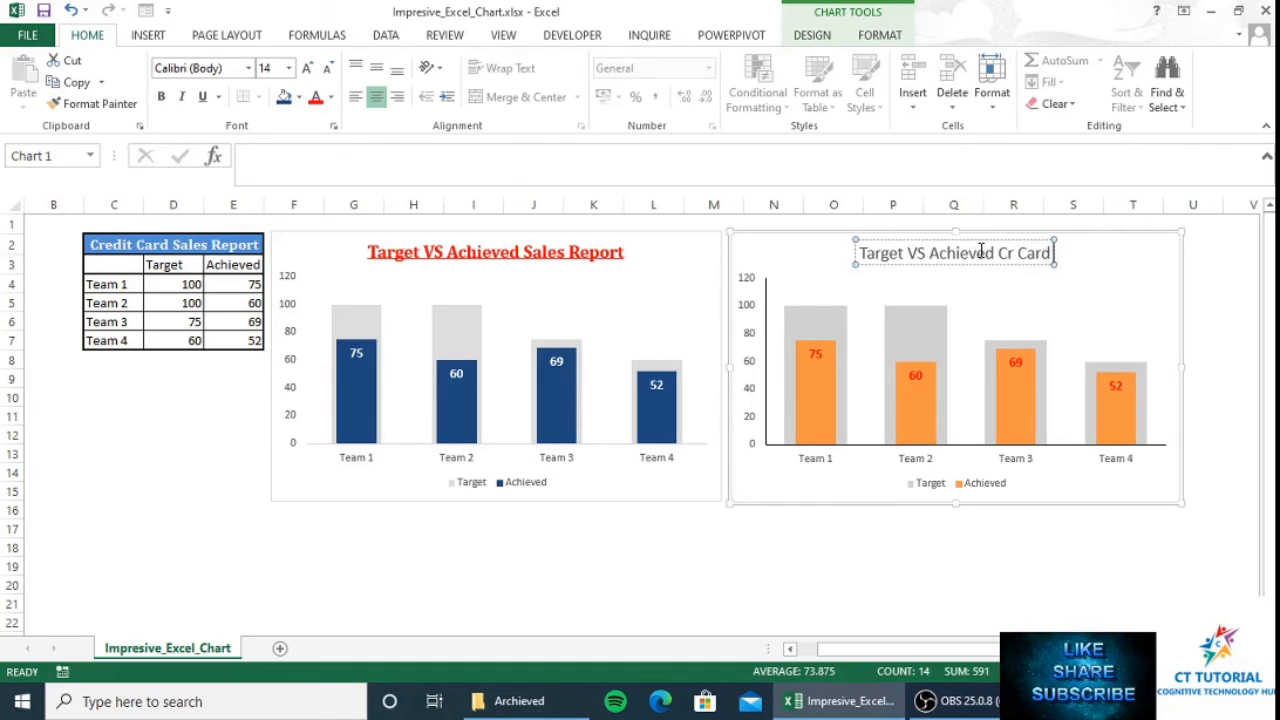
pyautogui.write(' Sales')
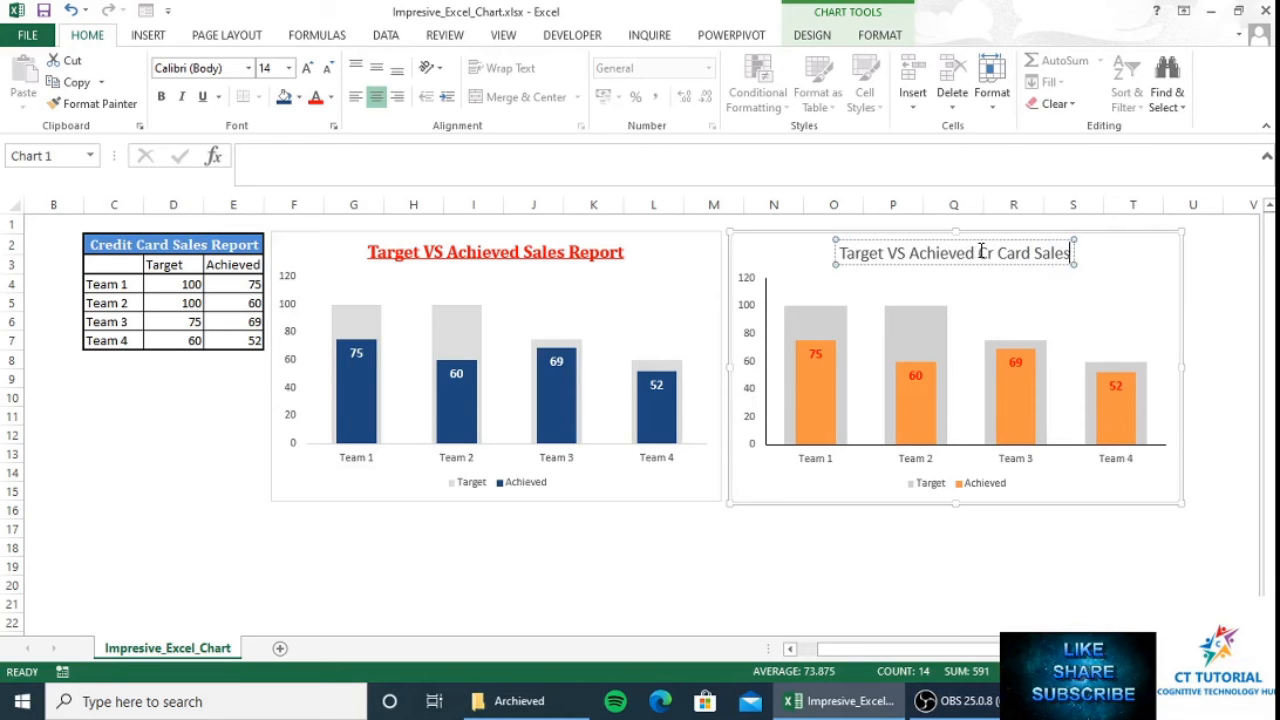
pyautogui.write(' Repor')
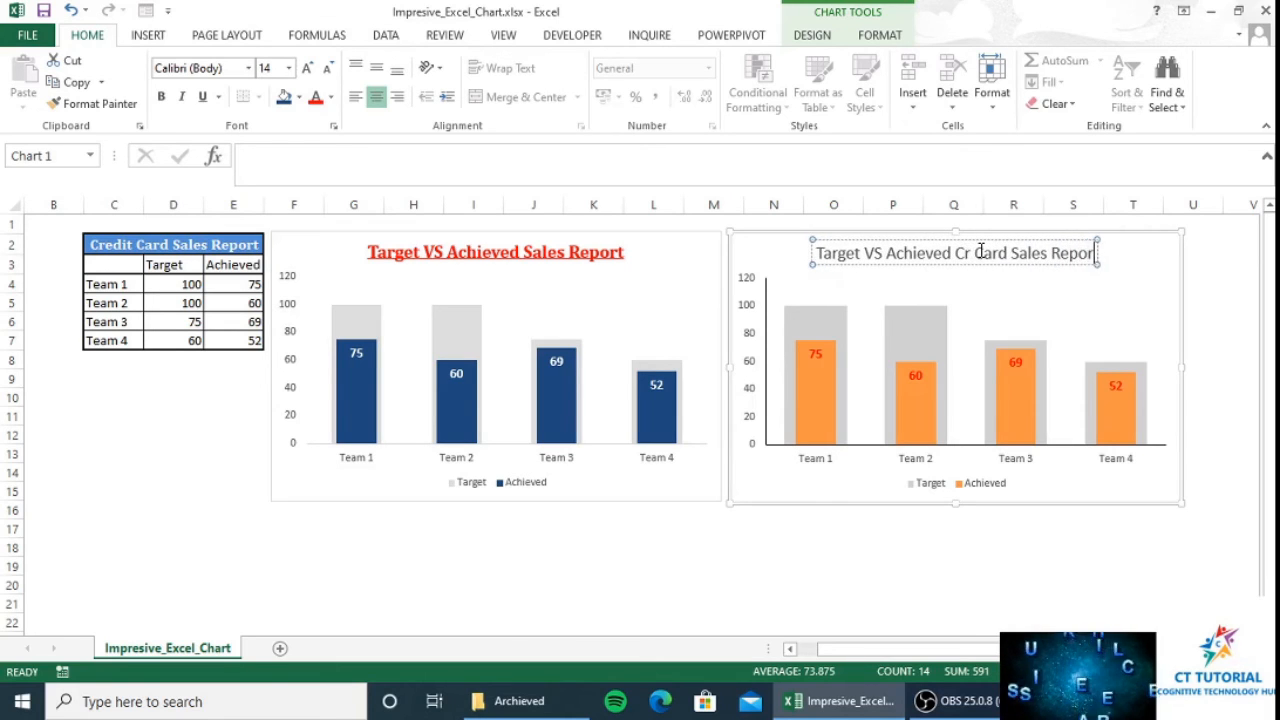
pyautogui.write('t')
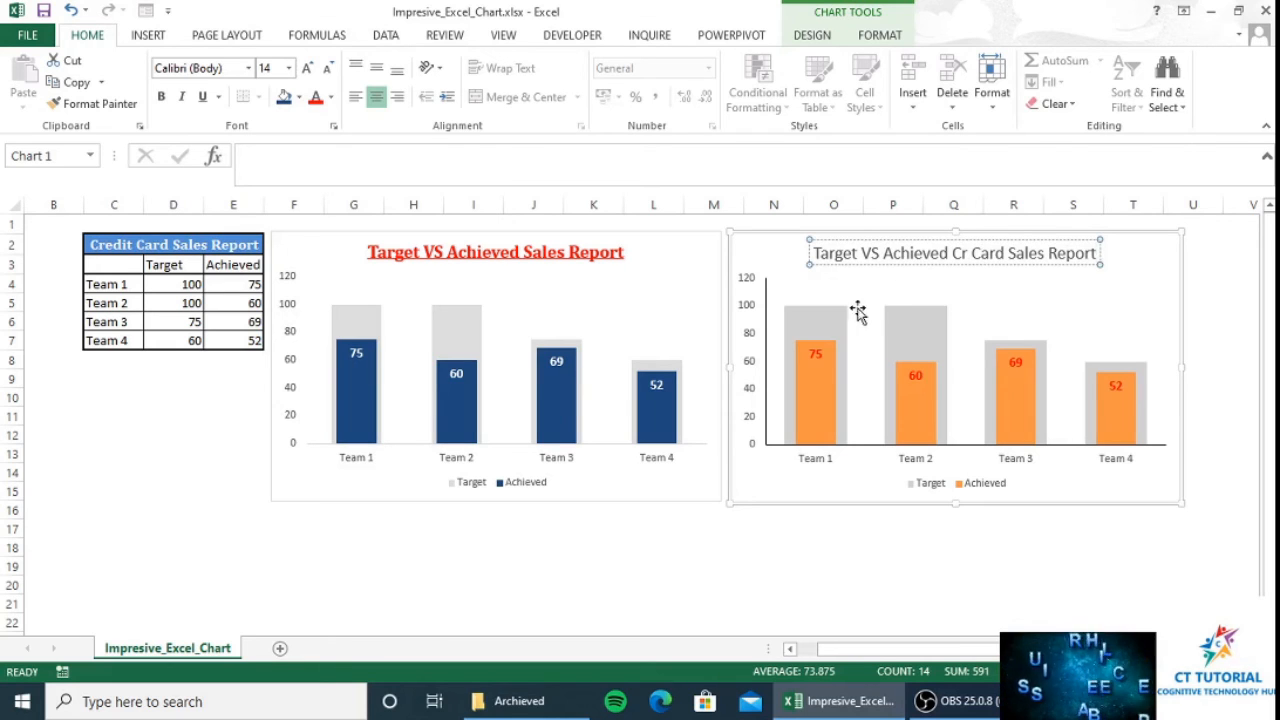
# - Format the new chart's title as bold, underlined text in the standard red color
pyautogui.click(917, 284)
pyautogui.click(948, 256)
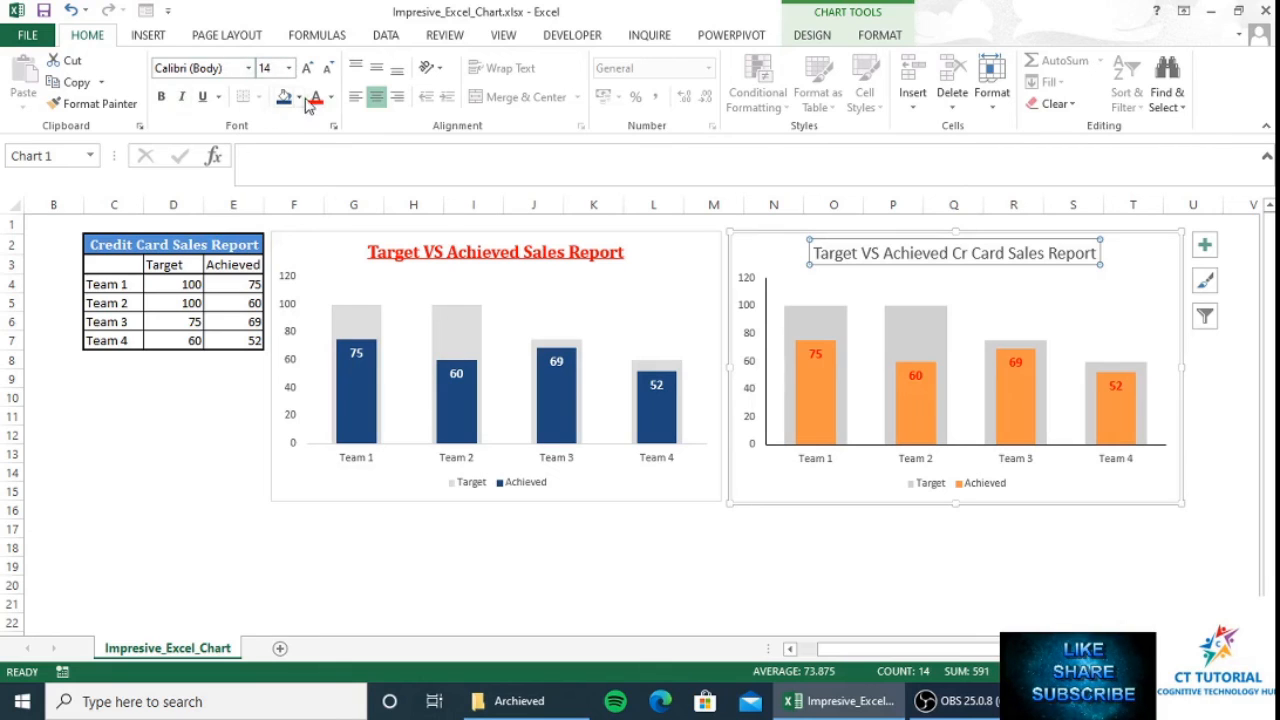
pyautogui.click(165, 97)
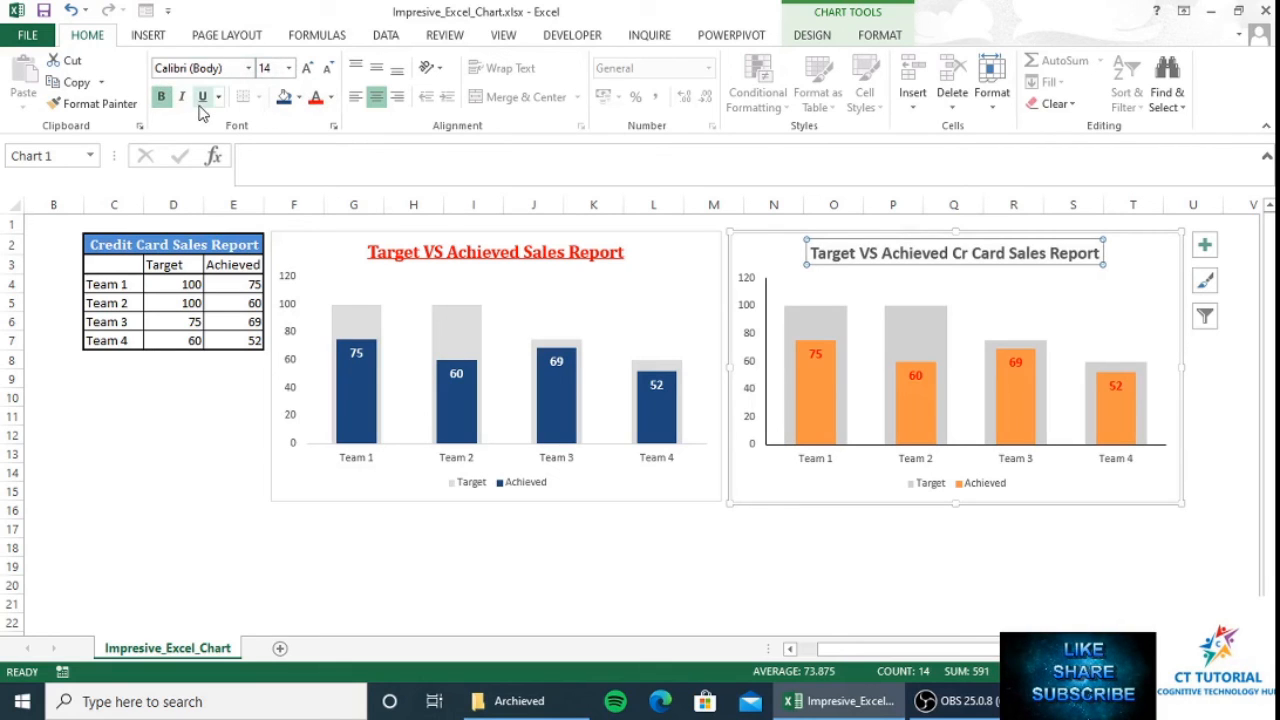
pyautogui.click(203, 100)
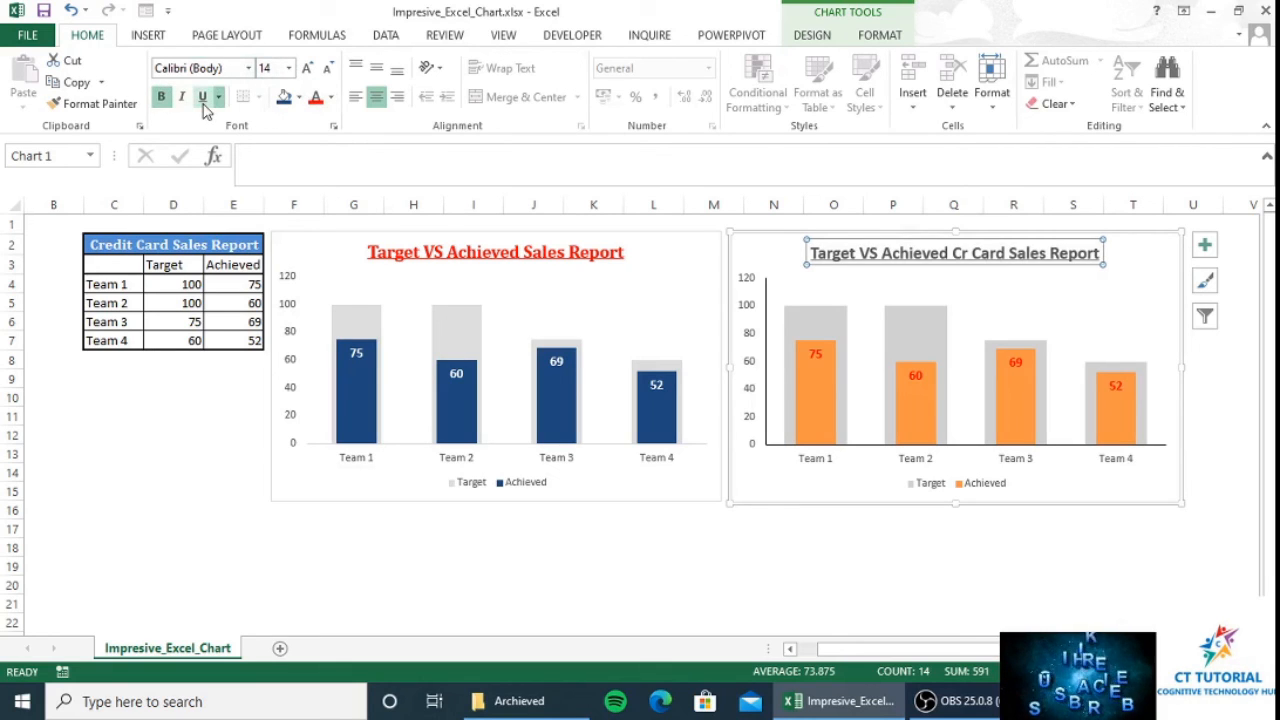
pyautogui.click(331, 97)
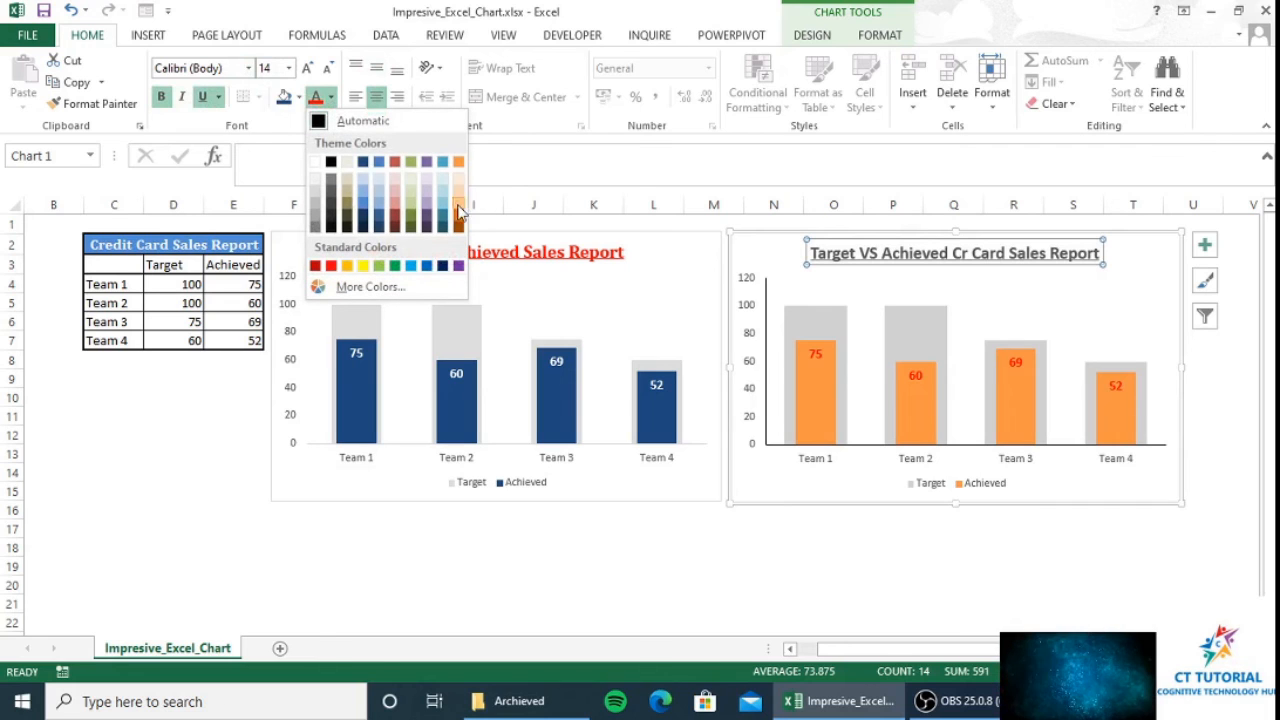
pyautogui.click(331, 266)
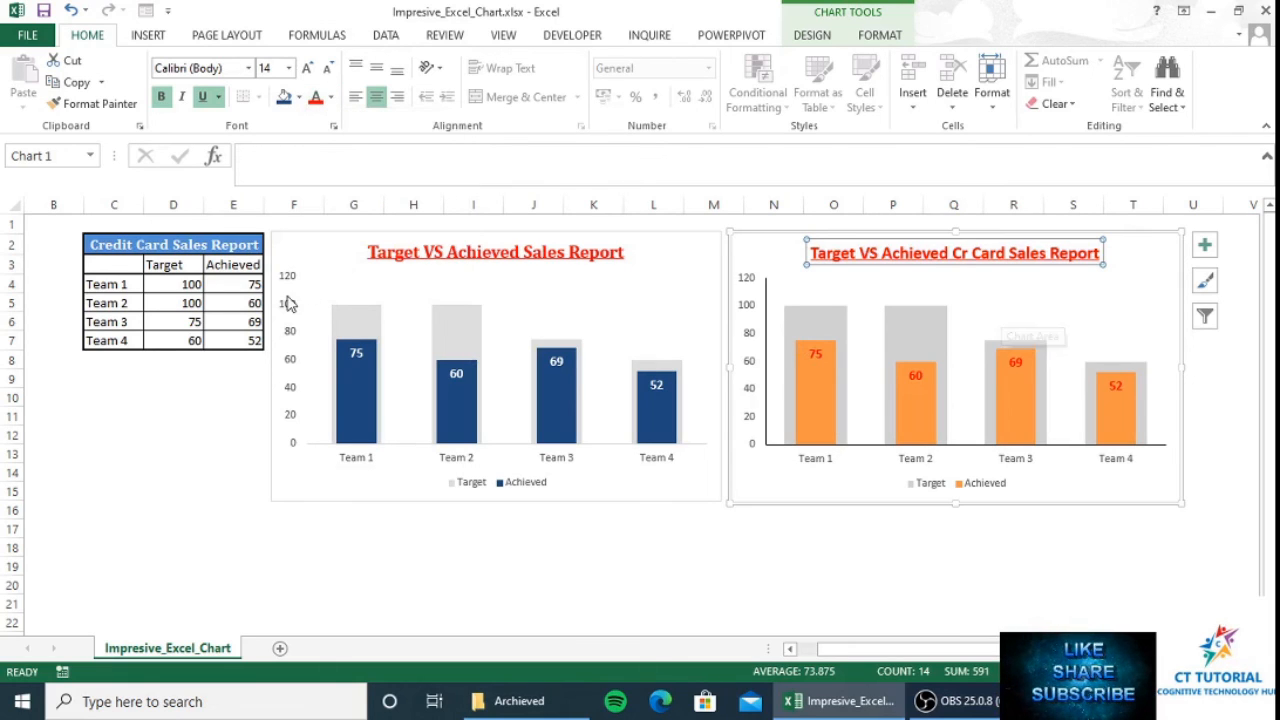
# - Set Team 1's Achieved value in cell E4 to 95 to test that the chart updates
pyautogui.click(249, 287)
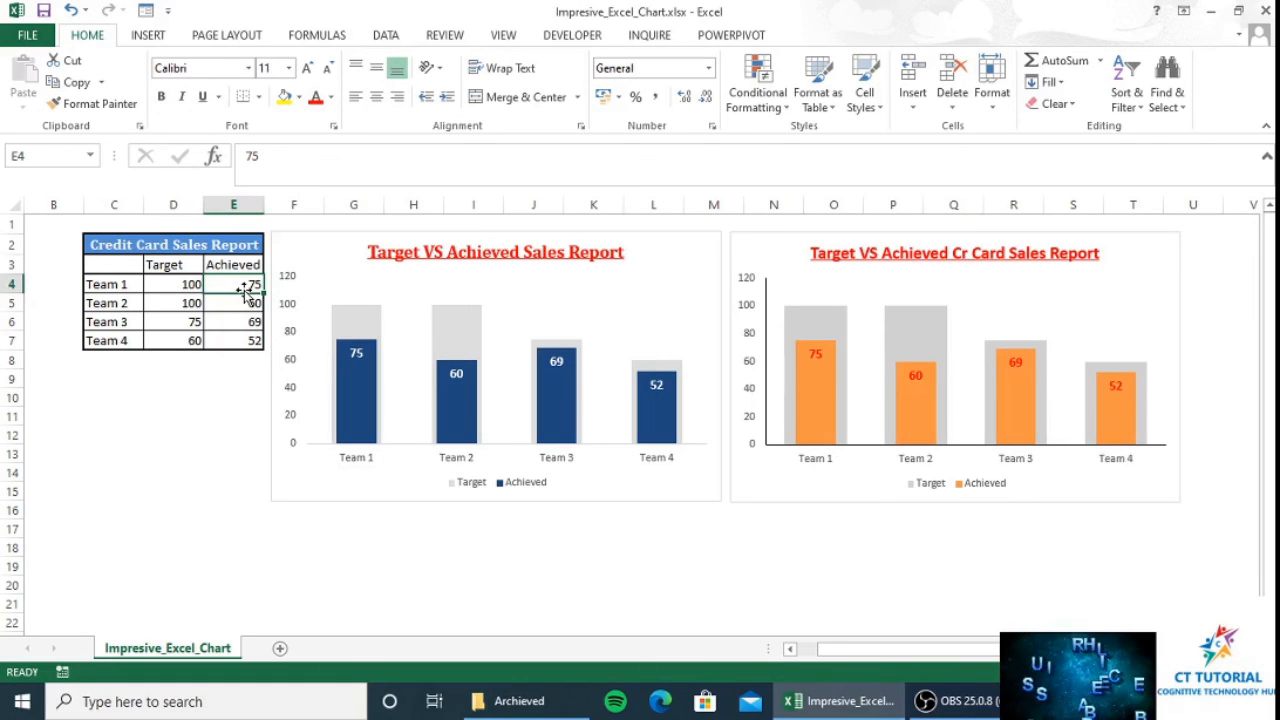
pyautogui.write('95')
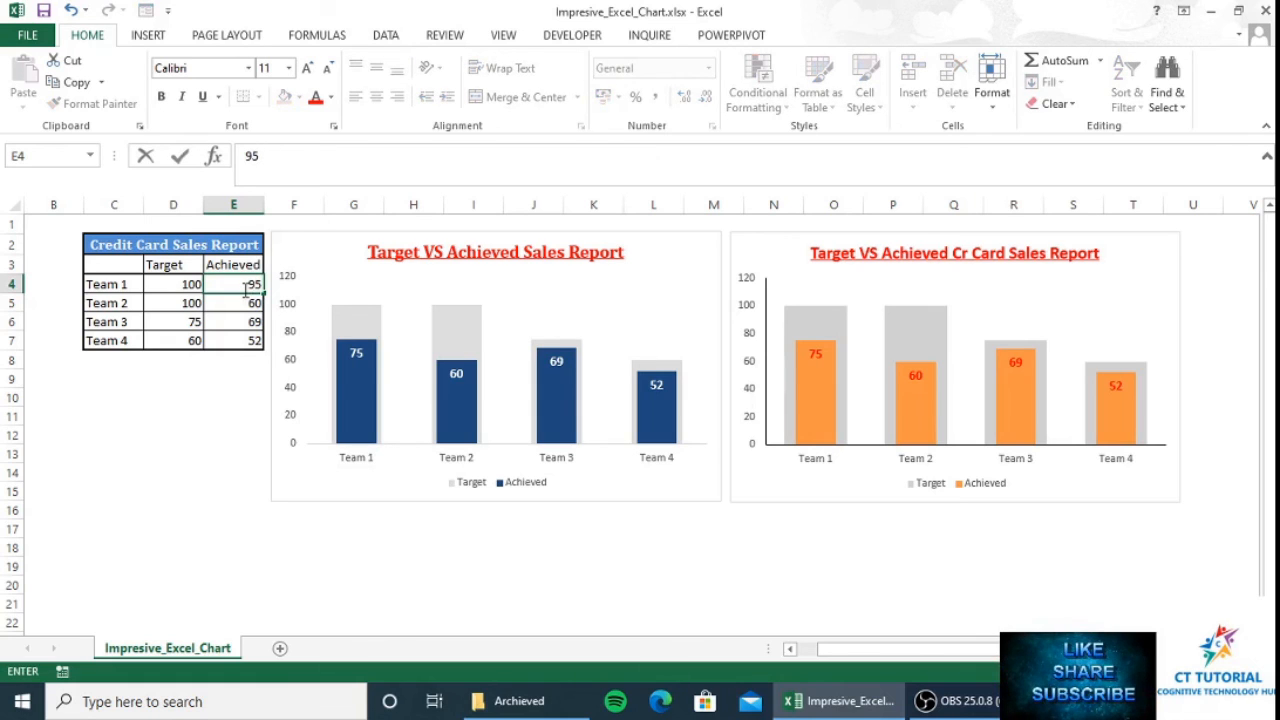
pyautogui.press('Return')
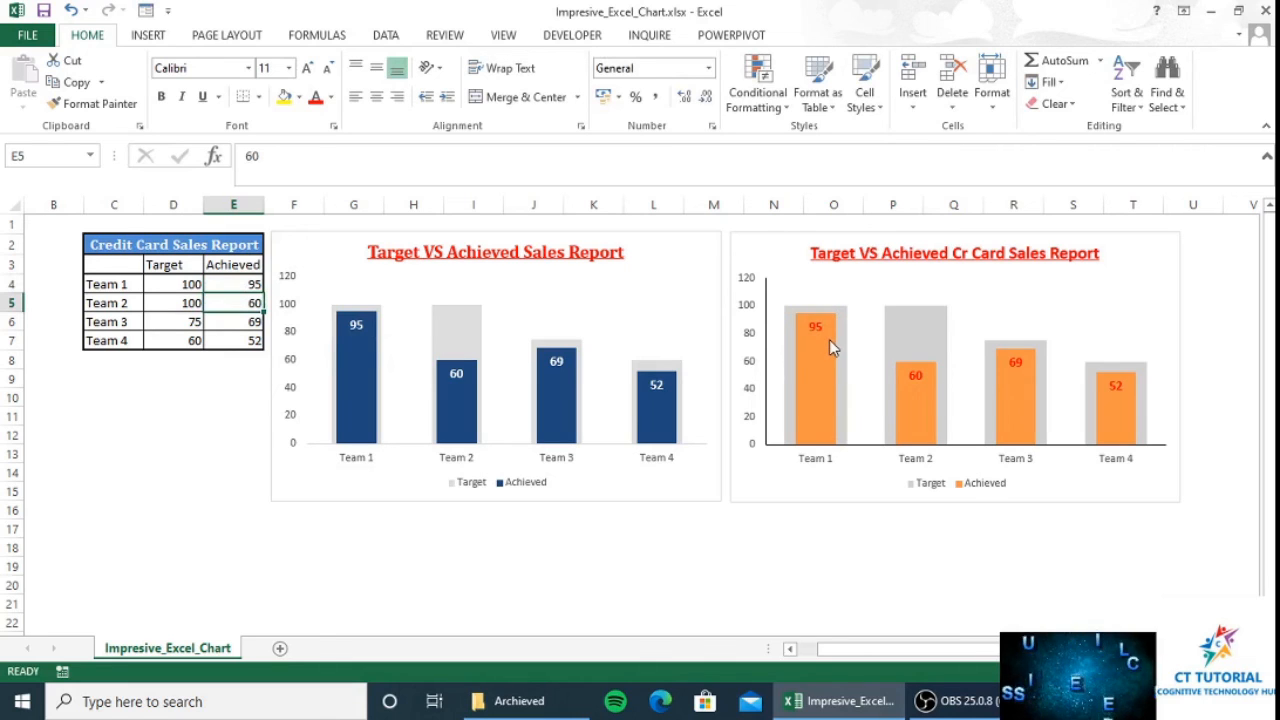
pyautogui.moveTo(829, 346)
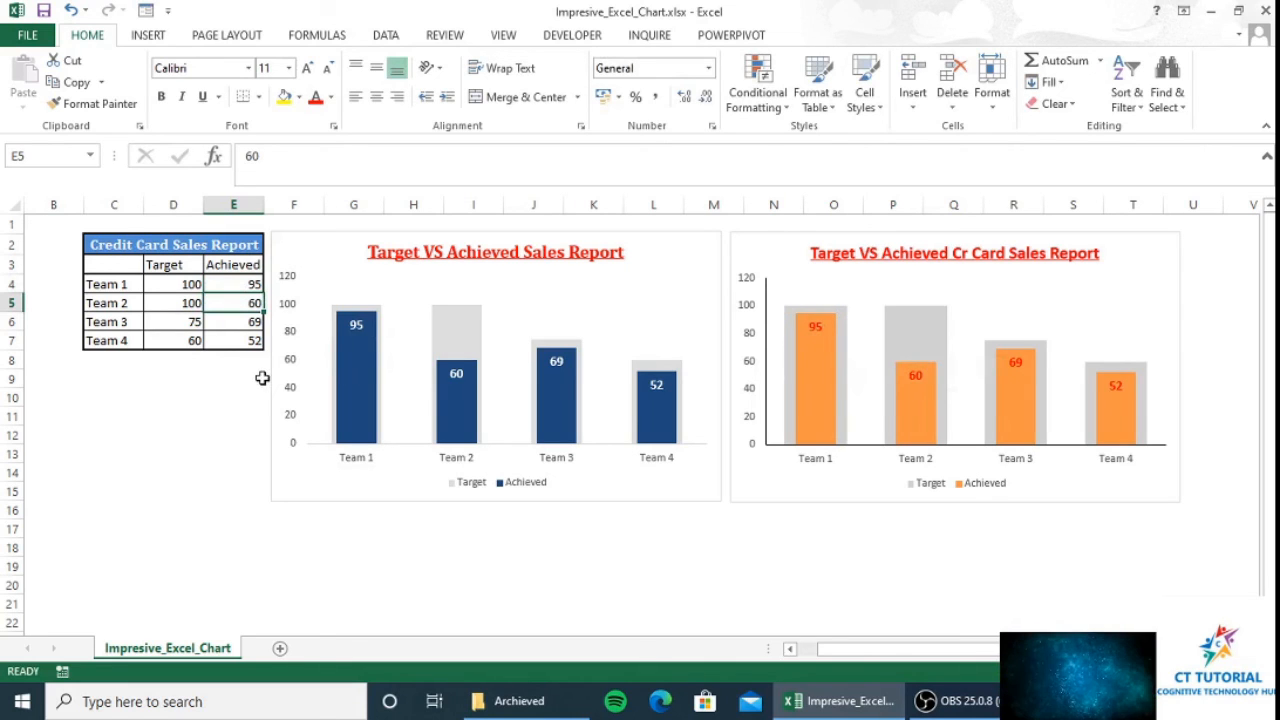
# - Set Team 4's Achieved value in cell E7 to 80 to test an achievement above target
pyautogui.click(240, 344)
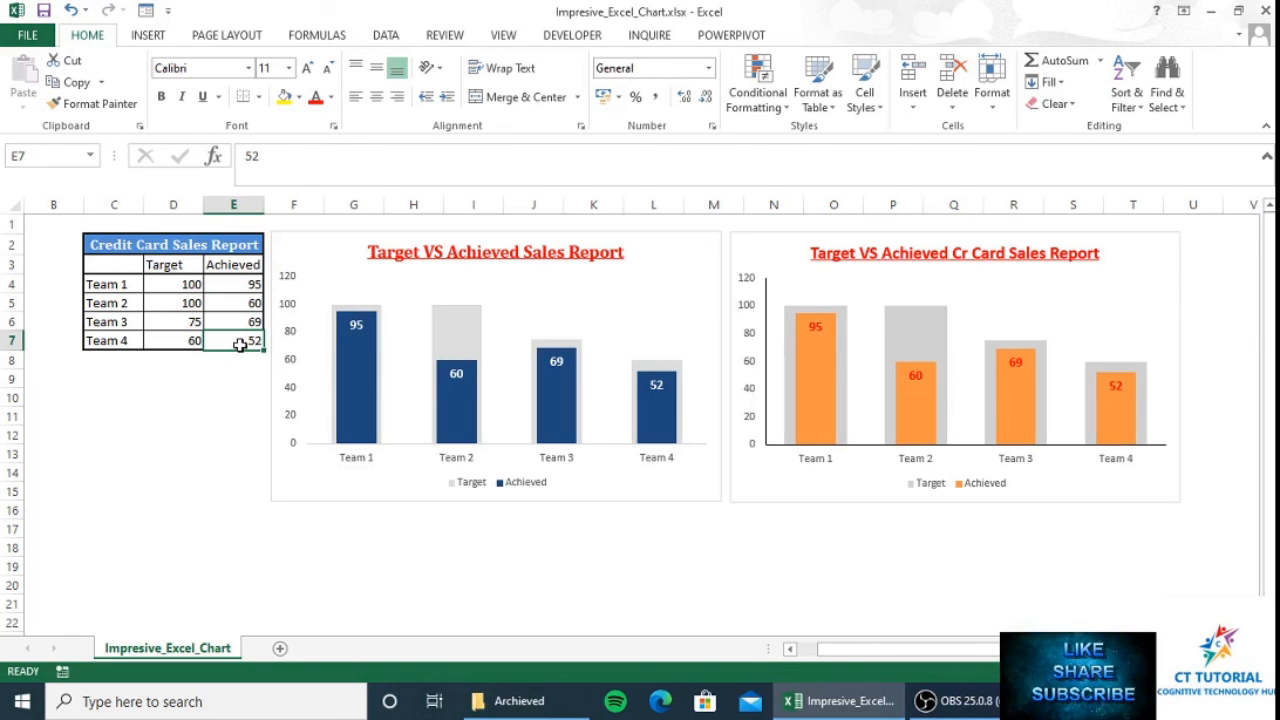
pyautogui.write('80')
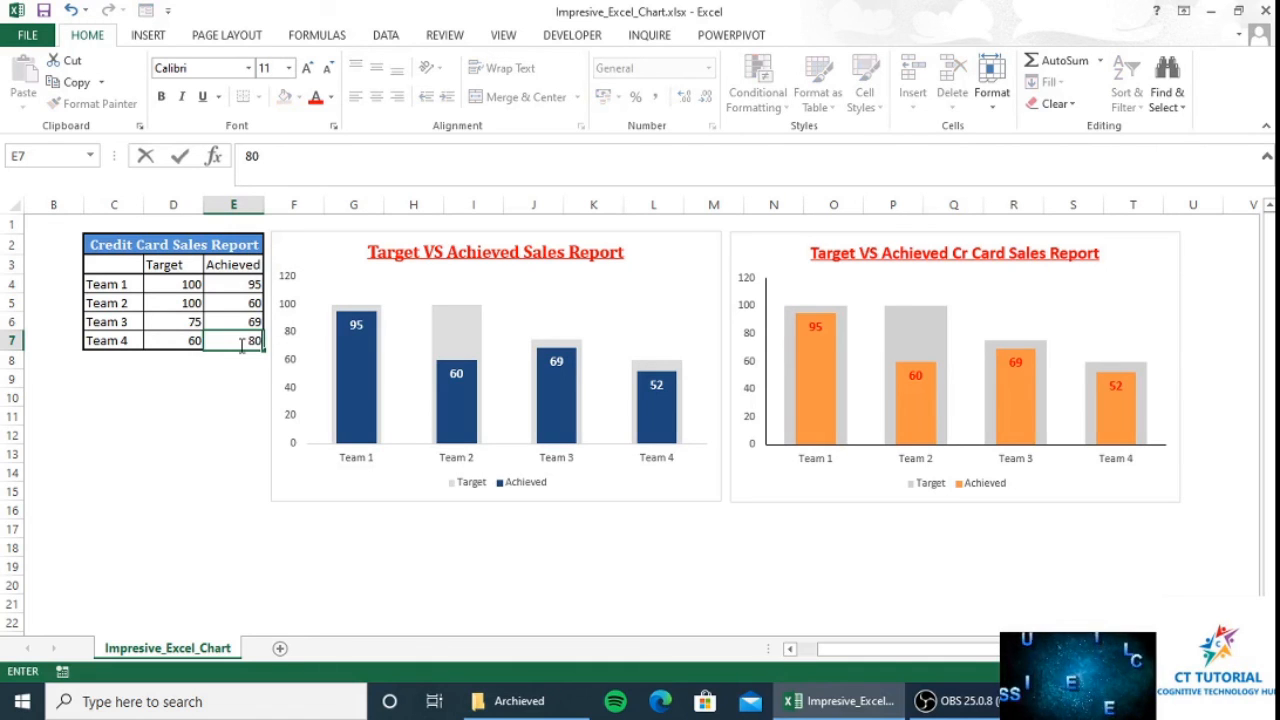
pyautogui.press('Return')
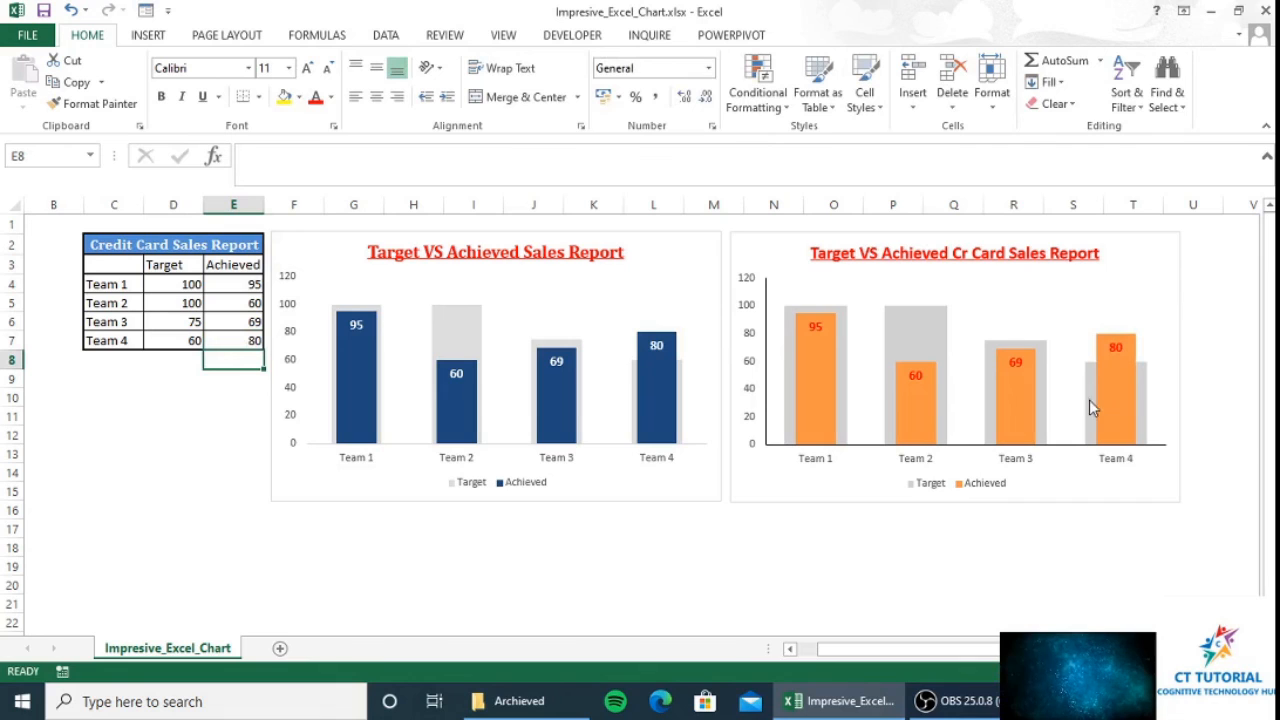
pyautogui.moveTo(1091, 380)
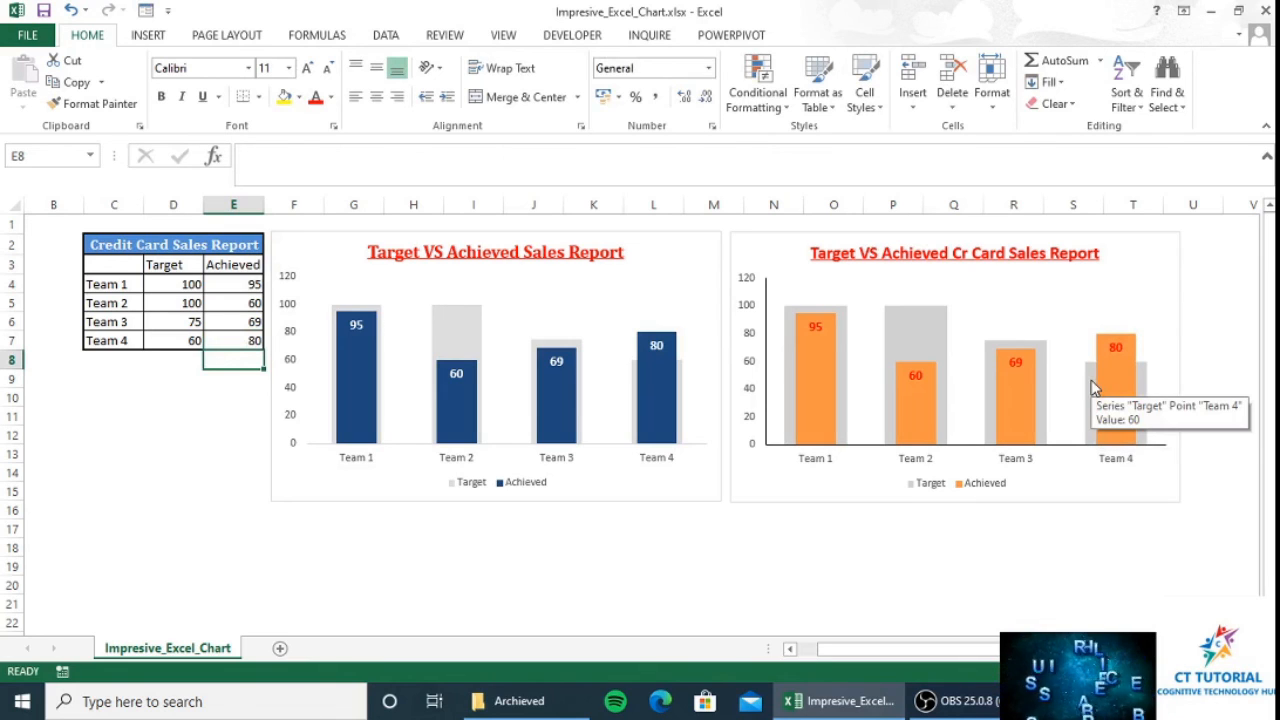